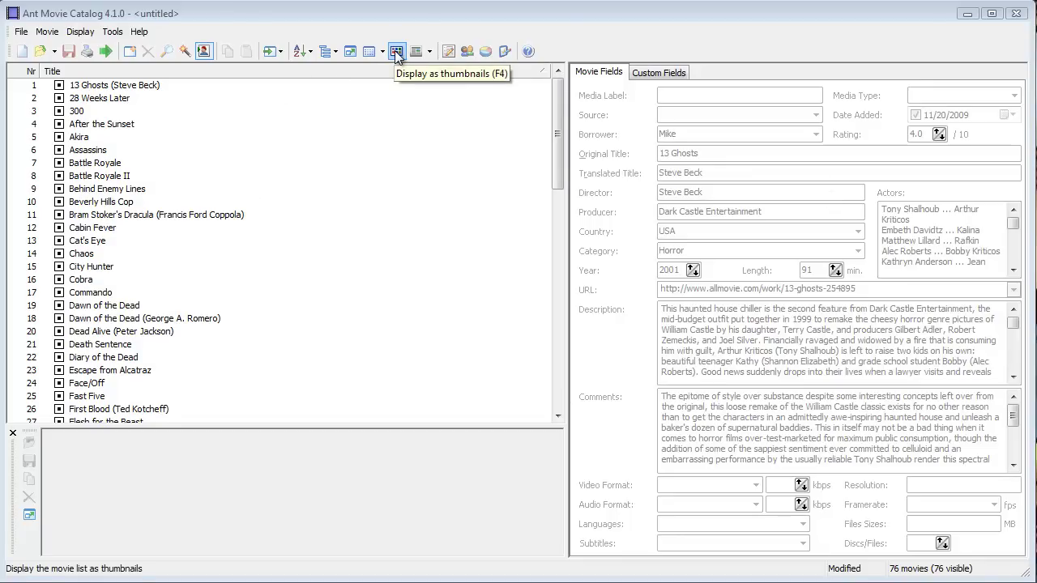
- Display the movie list as thumbnails and select the 13 Ghosts entry to show its details
{"action": "left_click", "coordinate": [397, 52]}
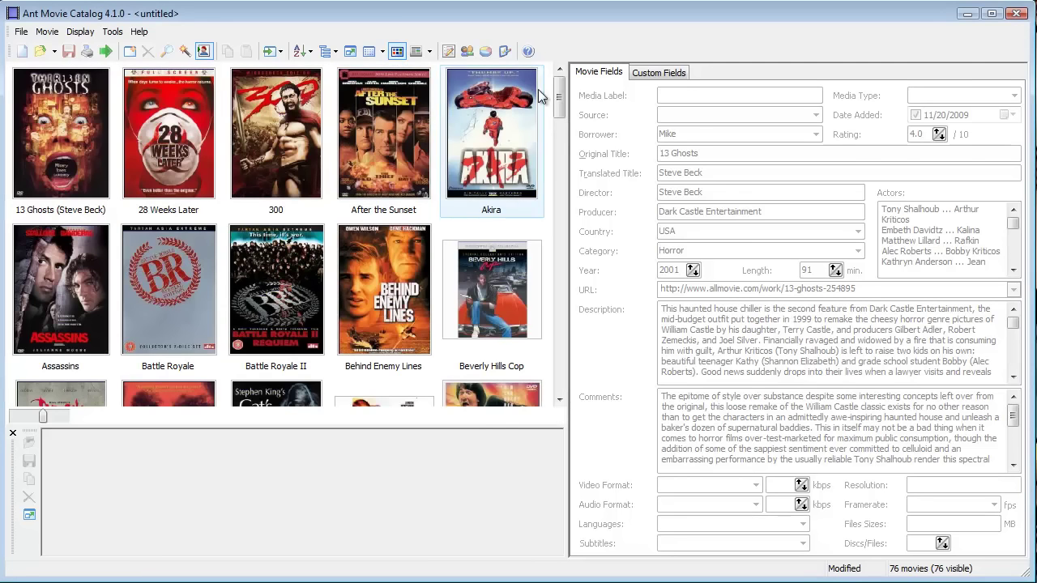
{"action": "mouse_move", "coordinate": [562, 98]}
{"action": "left_mouse_down"}
{"action": "mouse_move", "coordinate": [560, 199]}
{"action": "mouse_move", "coordinate": [561, 111]}
{"action": "mouse_move", "coordinate": [576, 102]}
{"action": "left_mouse_up"}
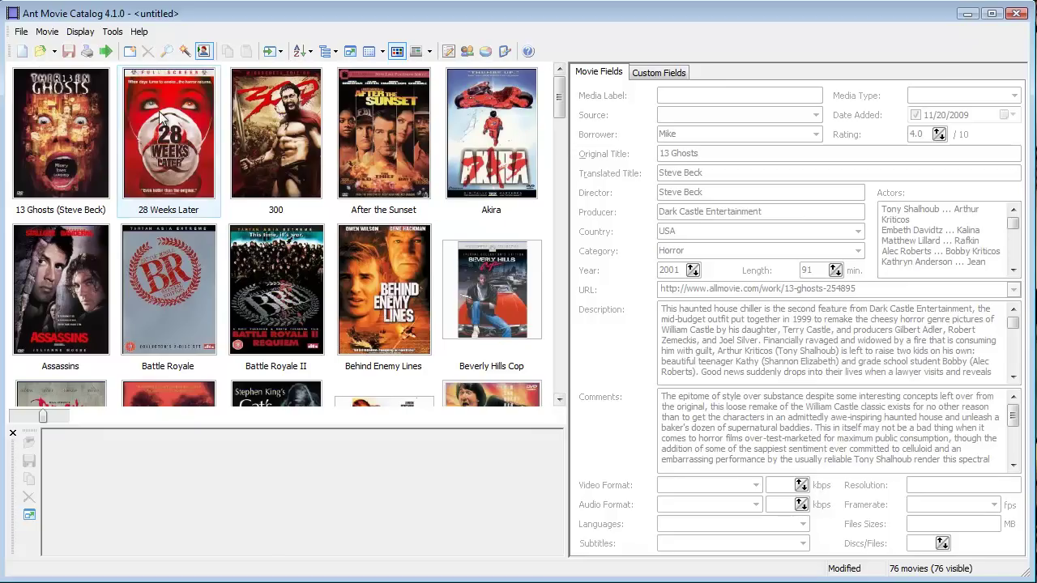
{"action": "left_click", "coordinate": [82, 152]}
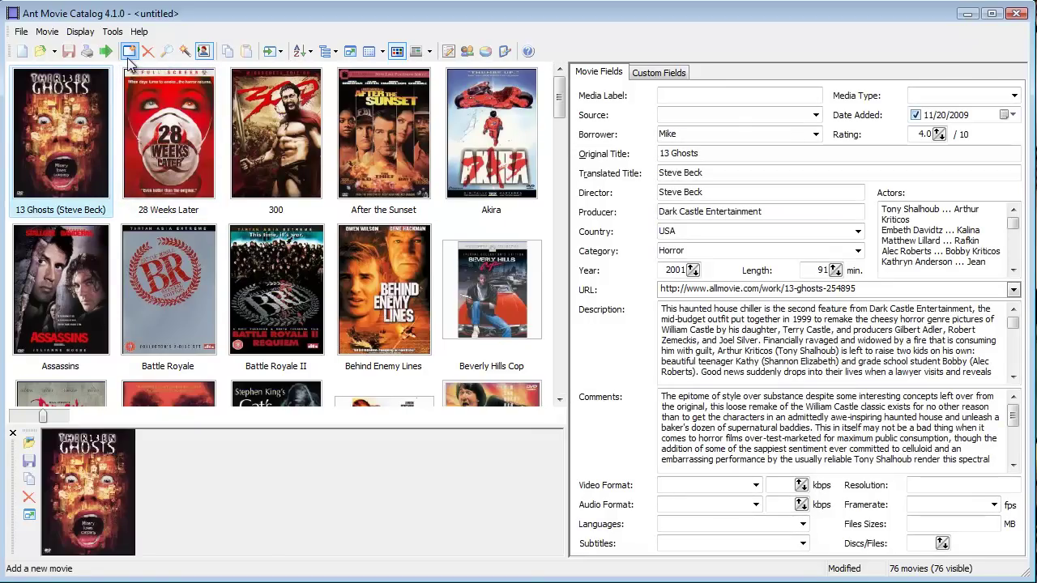
{"action": "left_click", "coordinate": [19, 32]}
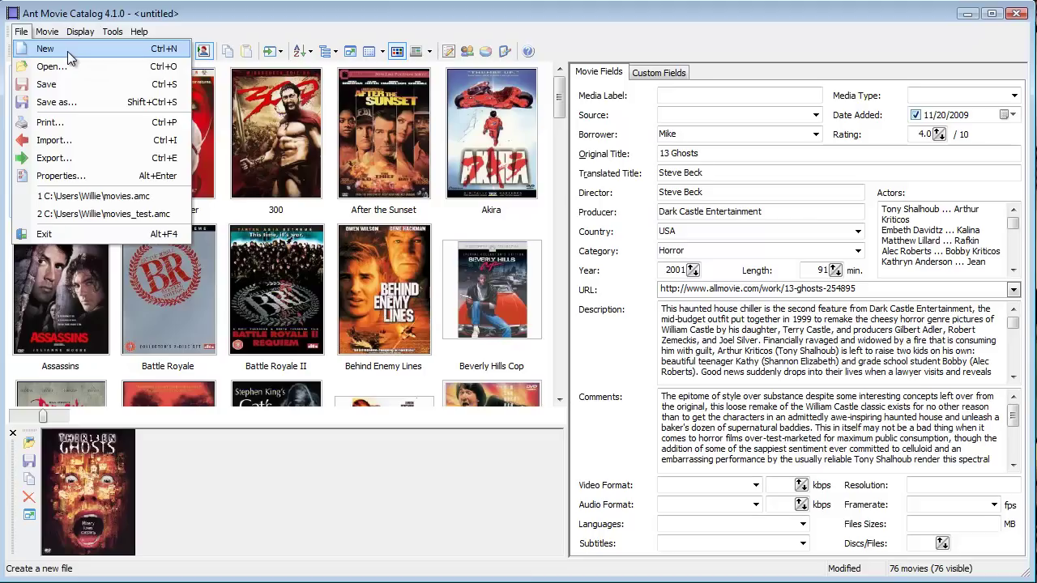
{"action": "mouse_move", "coordinate": [47, 31]}
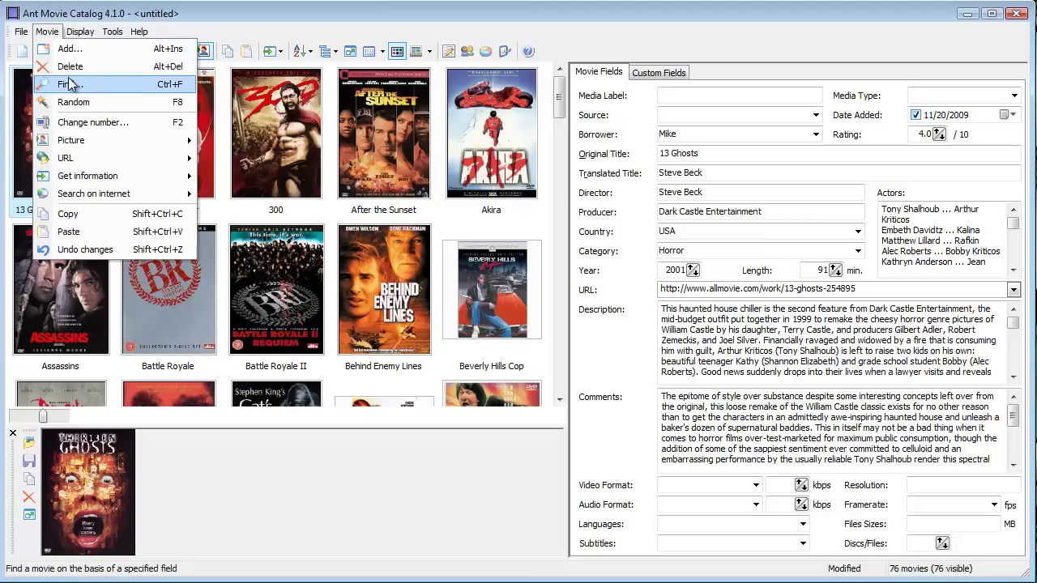
{"action": "left_click", "coordinate": [207, 47]}
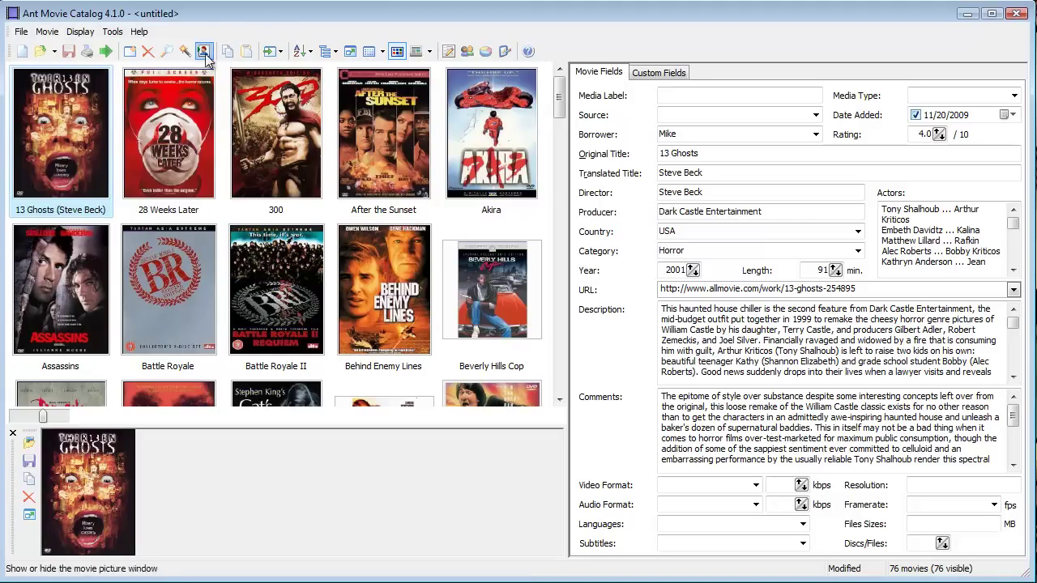
- Add a new blank movie entry and open the internet script import for it
{"action": "left_click", "coordinate": [130, 53]}
{"action": "left_click", "coordinate": [74, 160]}
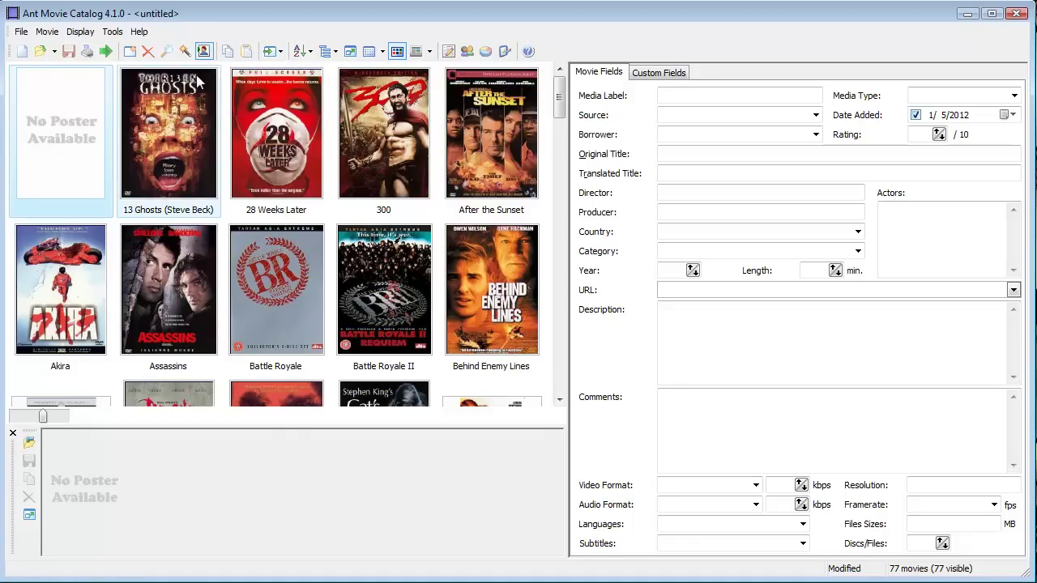
{"action": "left_click", "coordinate": [269, 52]}
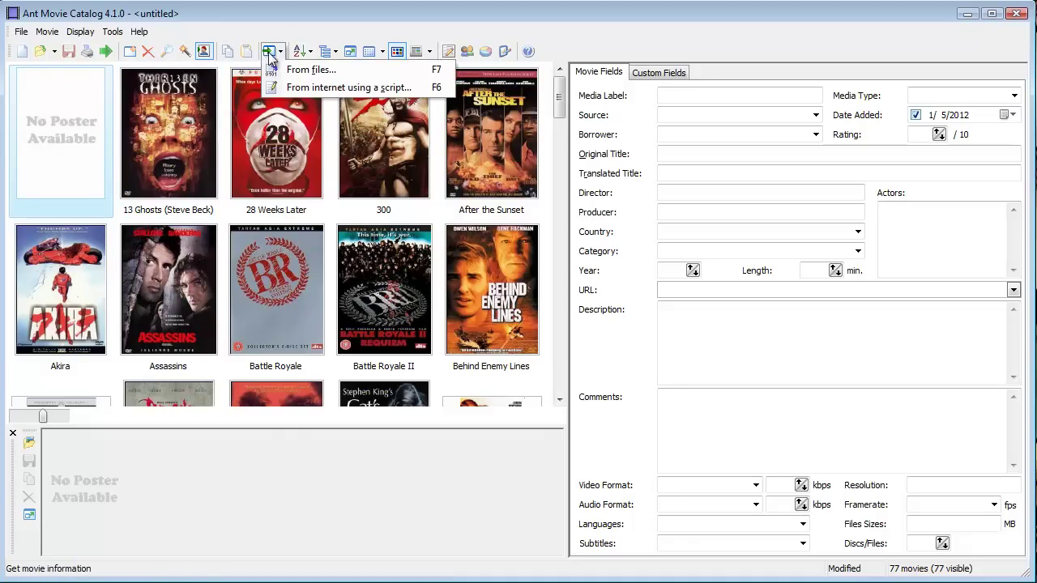
{"action": "left_click", "coordinate": [292, 87]}
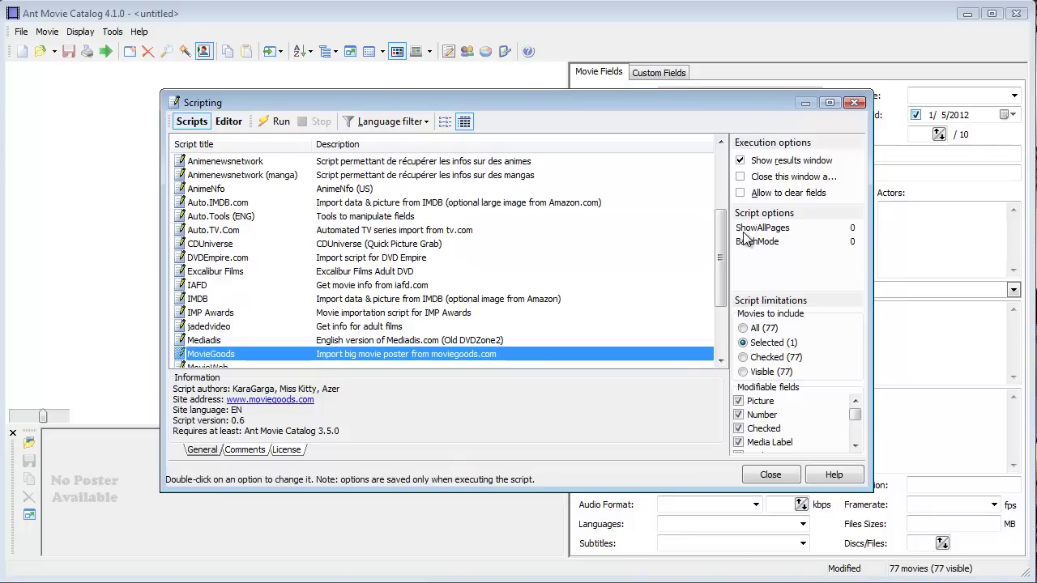
- Run the IMDB import script on the selected movie
{"action": "left_click", "coordinate": [720, 195]}
{"action": "left_click_drag", "start_coordinate": [724, 193], "coordinate": [719, 341]}
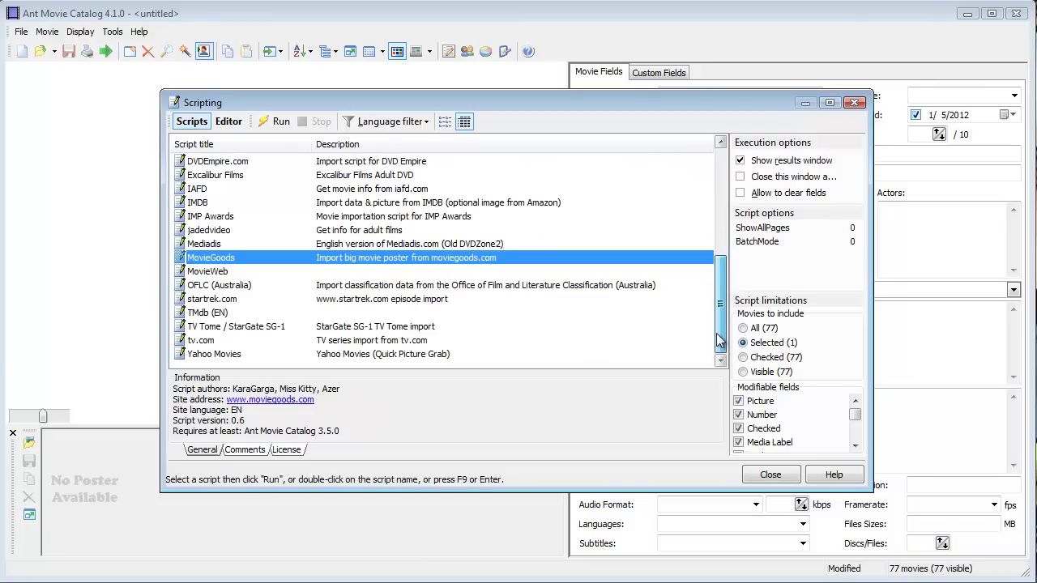
{"action": "left_click_drag", "start_coordinate": [720, 298], "coordinate": [722, 270]}
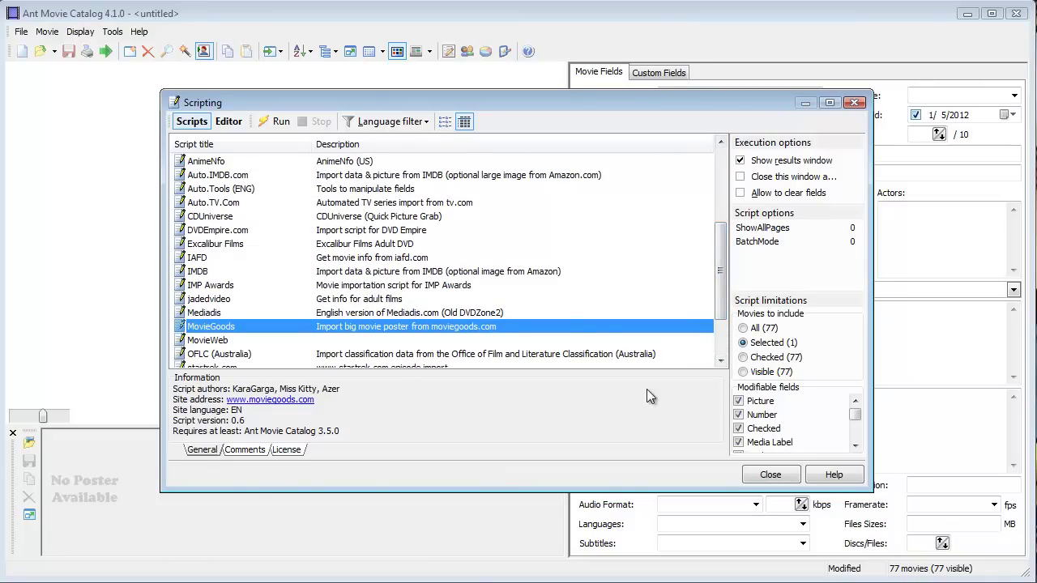
{"action": "left_click", "coordinate": [403, 272]}
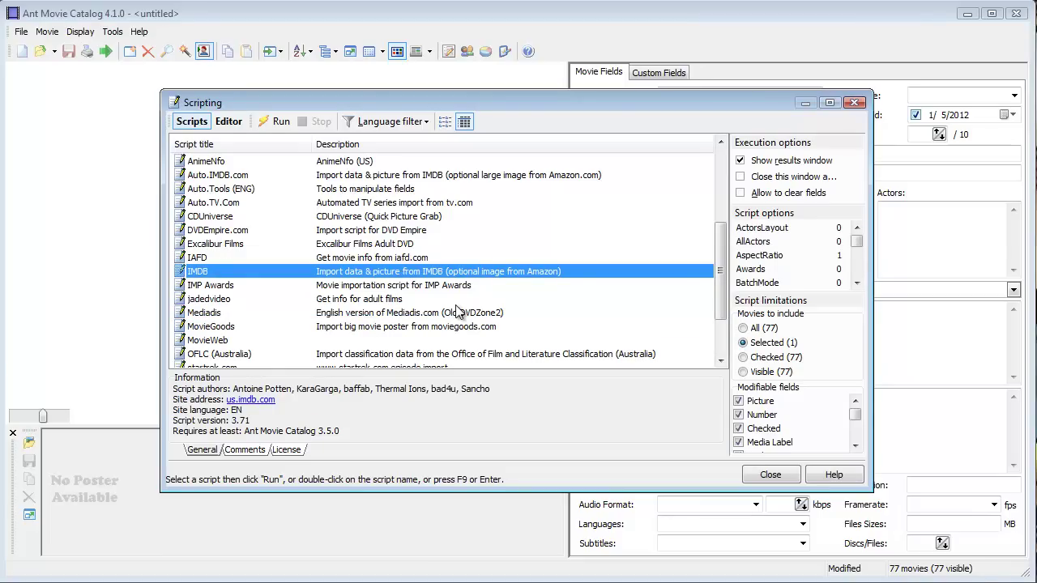
{"action": "left_click", "coordinate": [280, 123]}
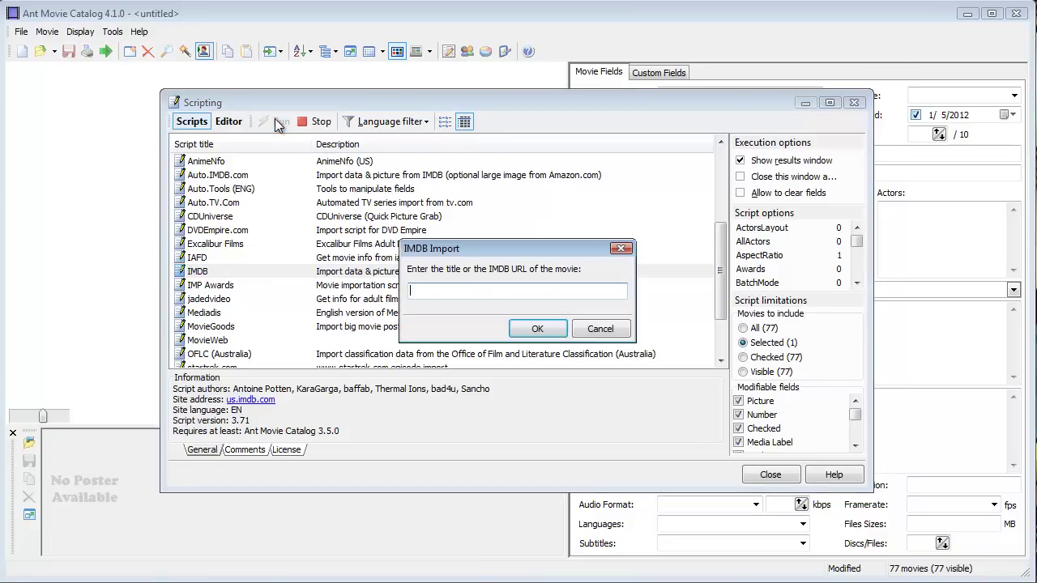
- Search IMDB for "captain america" and import the data of Captain America: The First Avenger (2011)
{"action": "type", "text": "captain america"}
{"action": "key", "text": "Return"}
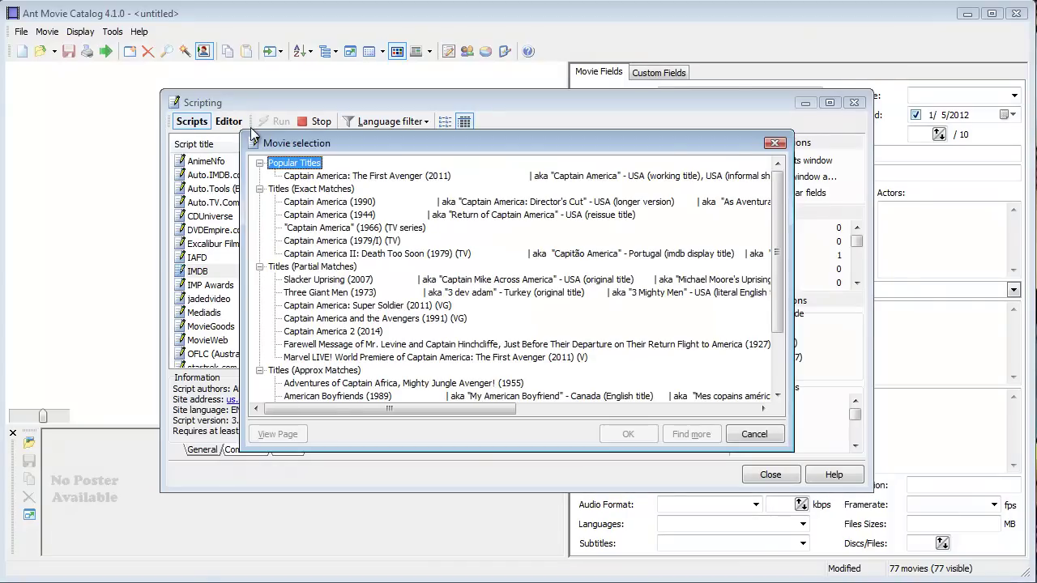
{"action": "left_click", "coordinate": [314, 178]}
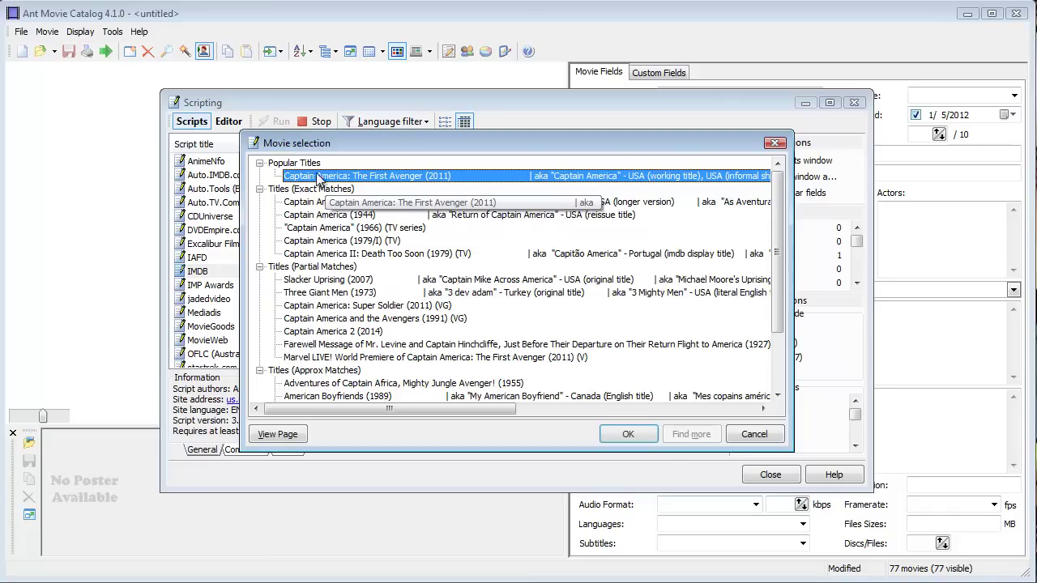
{"action": "left_click", "coordinate": [637, 436]}
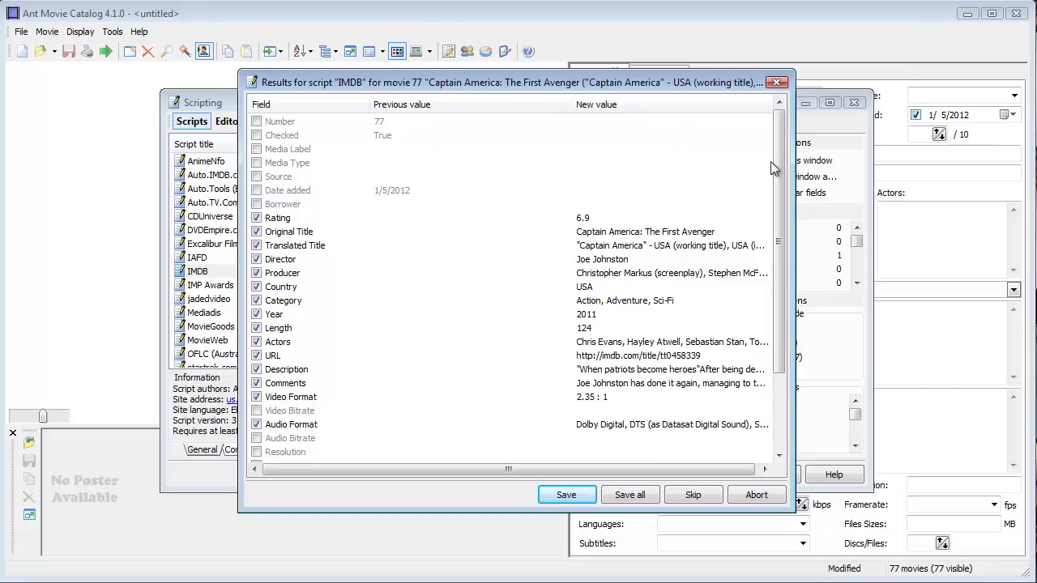
- Save the IMDB results without the Rating and Translated Title fields after previewing the poster picture, and close the scripting window
{"action": "left_click_drag", "start_coordinate": [782, 170], "coordinate": [770, 126]}
{"action": "left_click", "coordinate": [256, 246]}
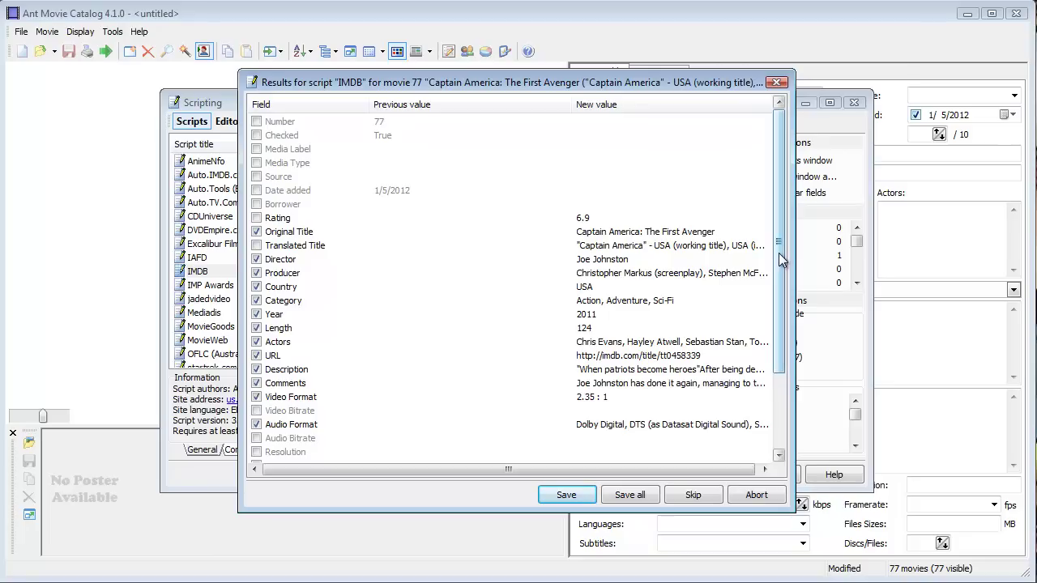
{"action": "left_click_drag", "start_coordinate": [779, 261], "coordinate": [778, 339]}
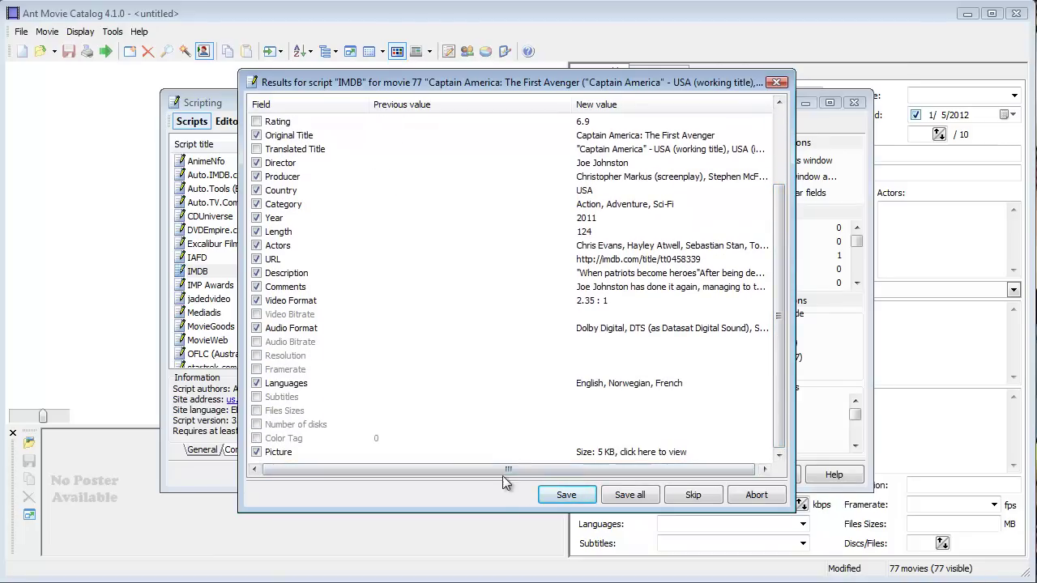
{"action": "left_click", "coordinate": [621, 458]}
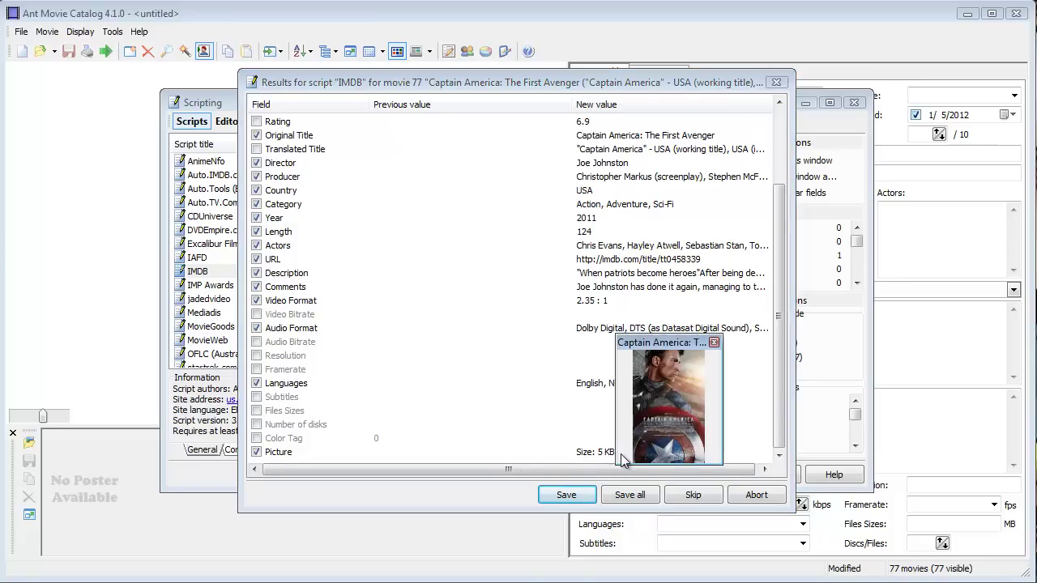
{"action": "left_click", "coordinate": [714, 343]}
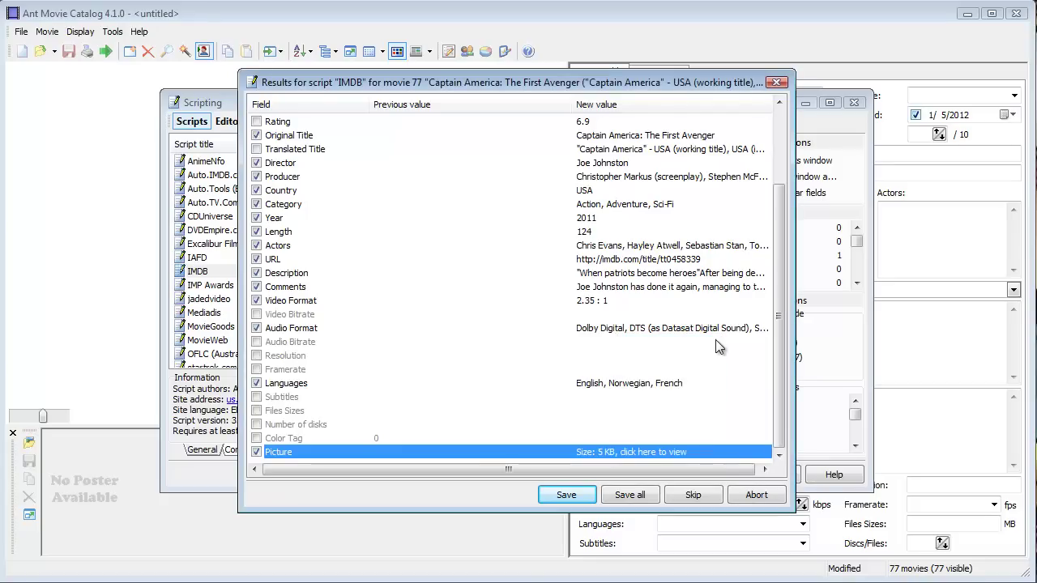
{"action": "left_click", "coordinate": [578, 500]}
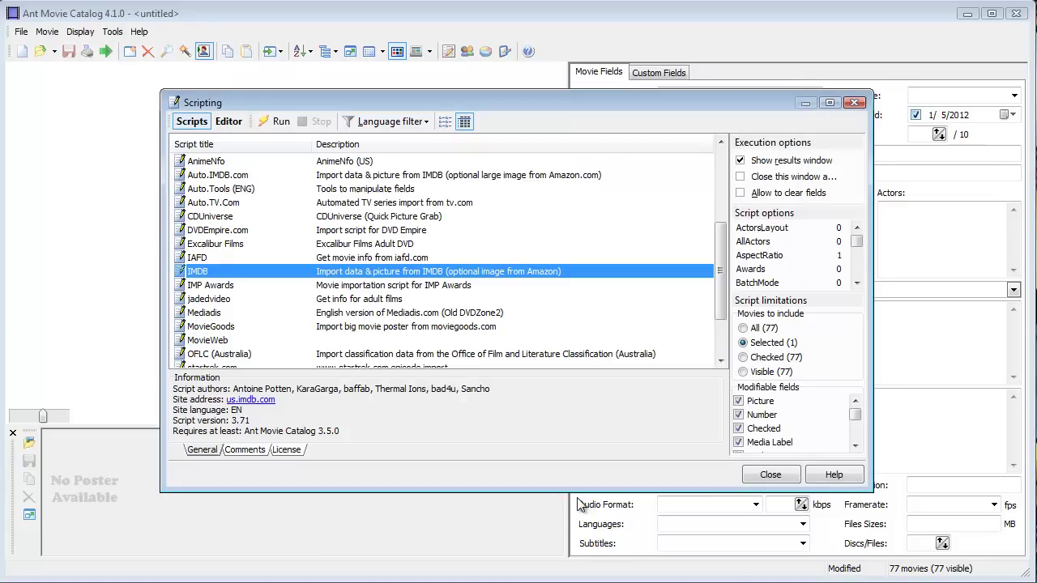
{"action": "left_click", "coordinate": [783, 479]}
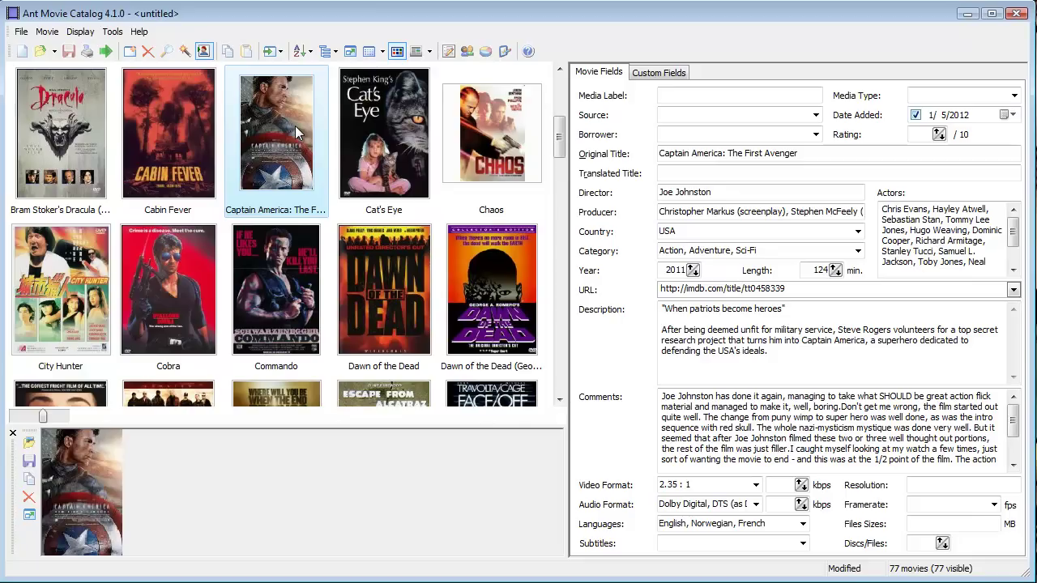
- Select the Beverly Hills Cop movie and open the internet script import for it
{"action": "left_click", "coordinate": [559, 100]}
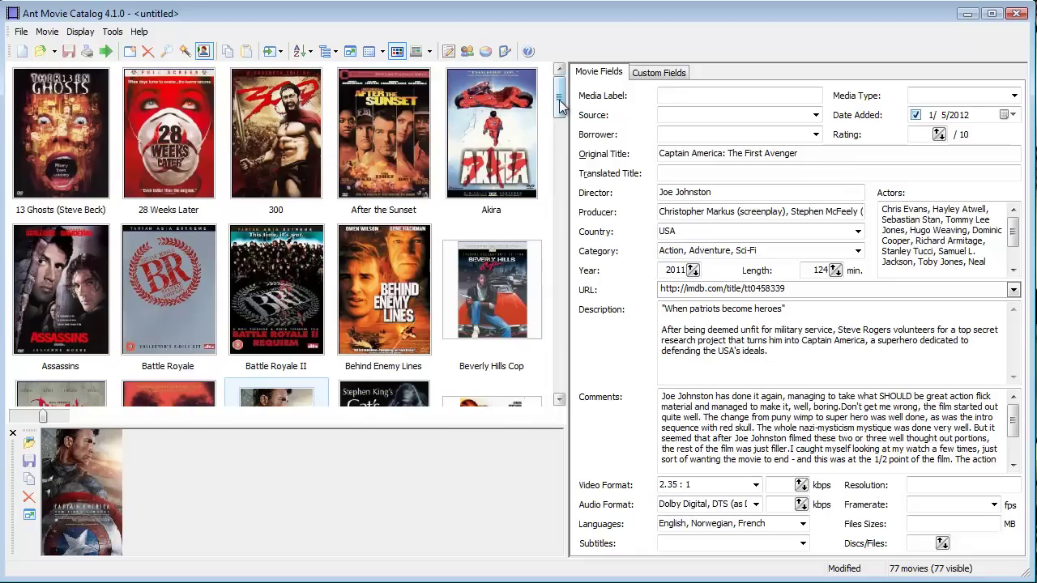
{"action": "left_click", "coordinate": [489, 293]}
{"action": "right_click", "coordinate": [488, 294]}
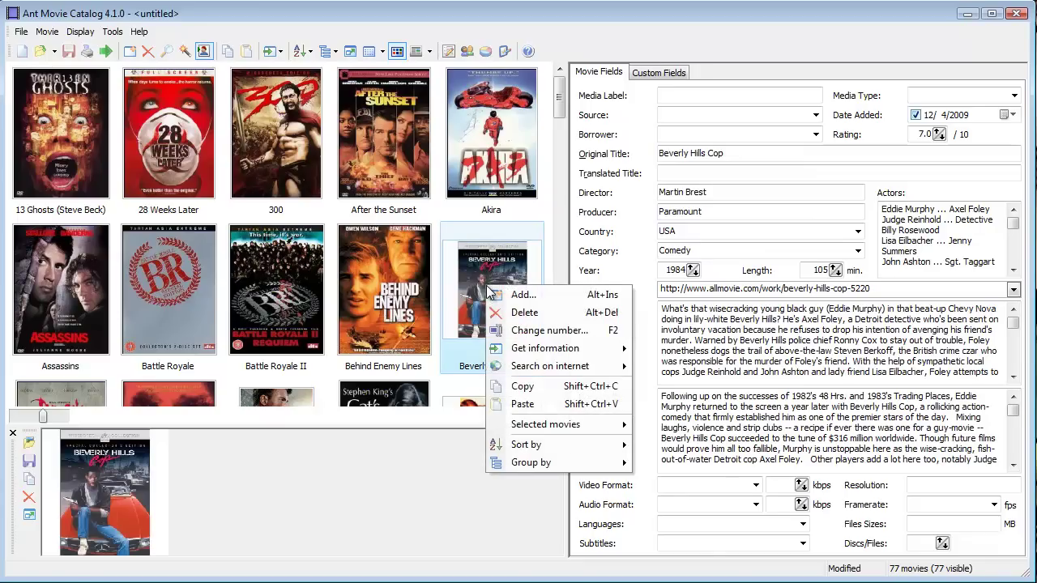
{"action": "mouse_move", "coordinate": [551, 356]}
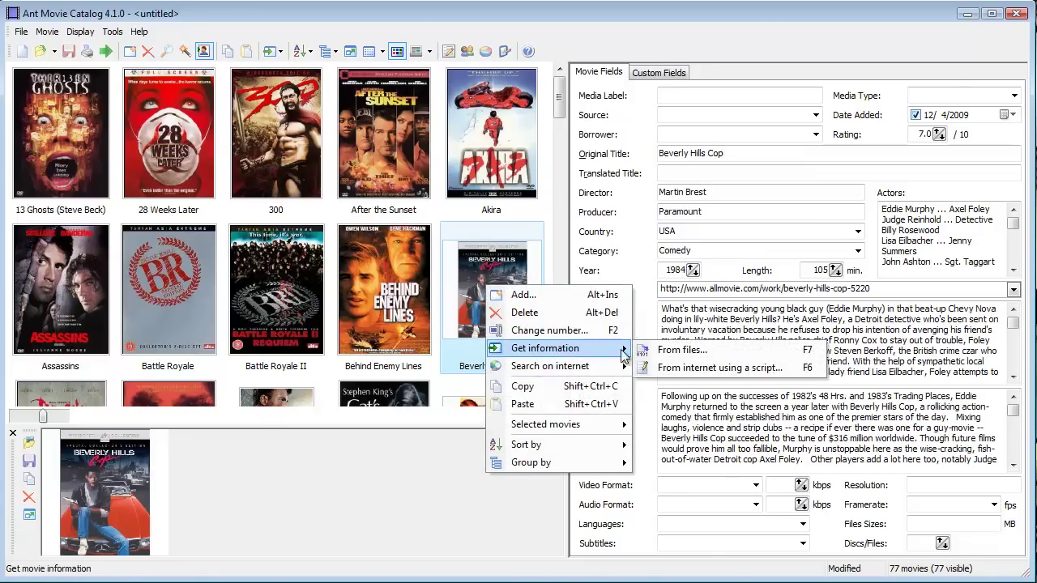
{"action": "left_click", "coordinate": [724, 368]}
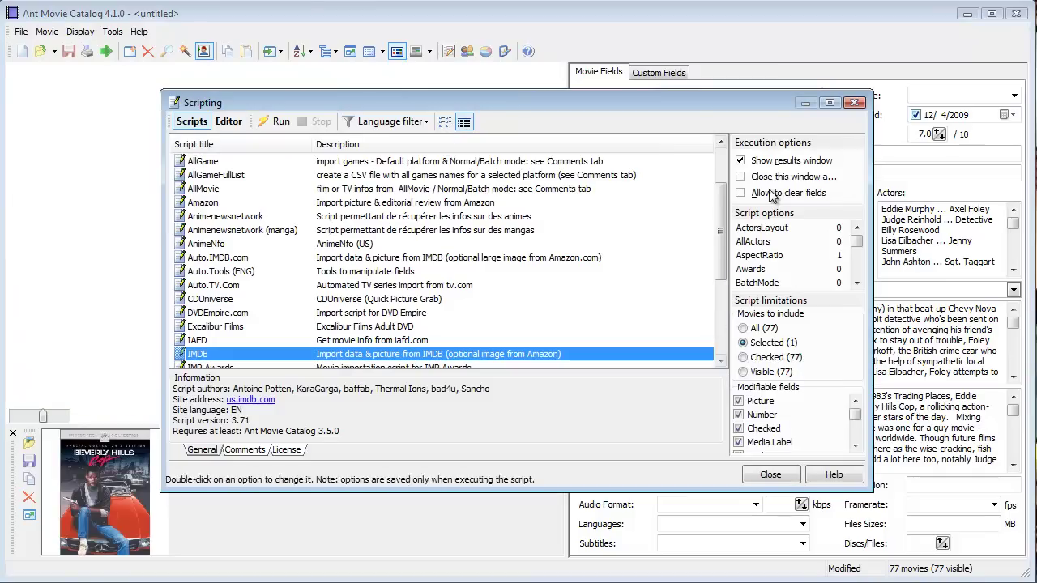
- Run the MovieGoods poster import script on the selected movie
{"action": "left_click_drag", "start_coordinate": [755, 100], "coordinate": [816, 90]}
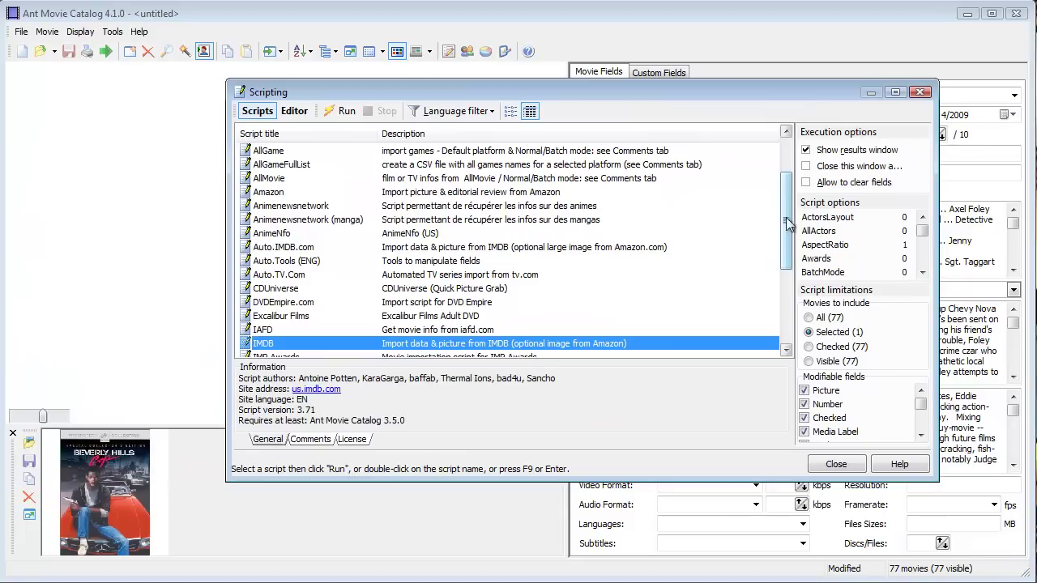
{"action": "left_click_drag", "start_coordinate": [790, 212], "coordinate": [786, 232]}
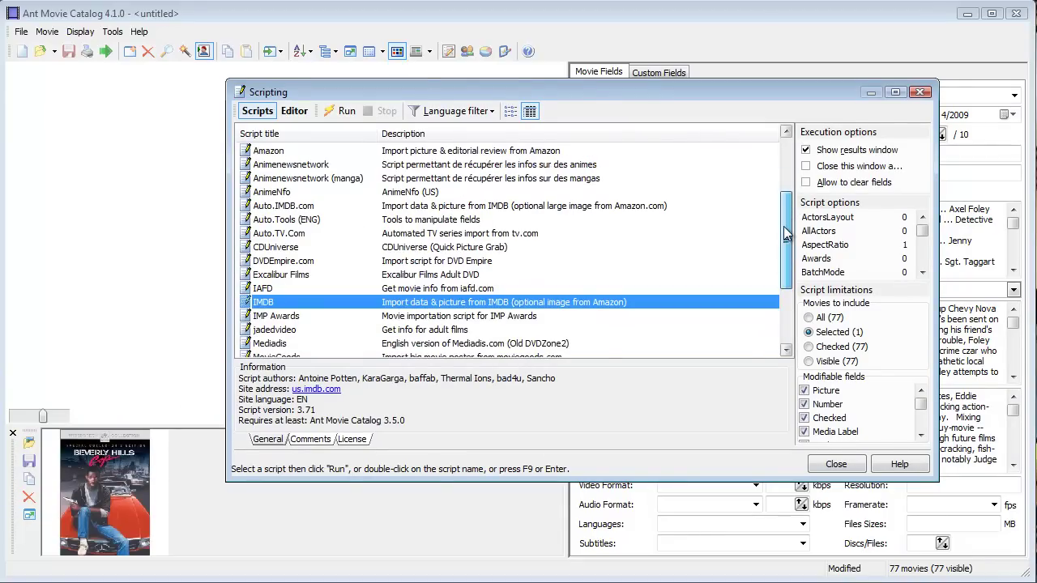
{"action": "left_click_drag", "start_coordinate": [786, 233], "coordinate": [782, 290]}
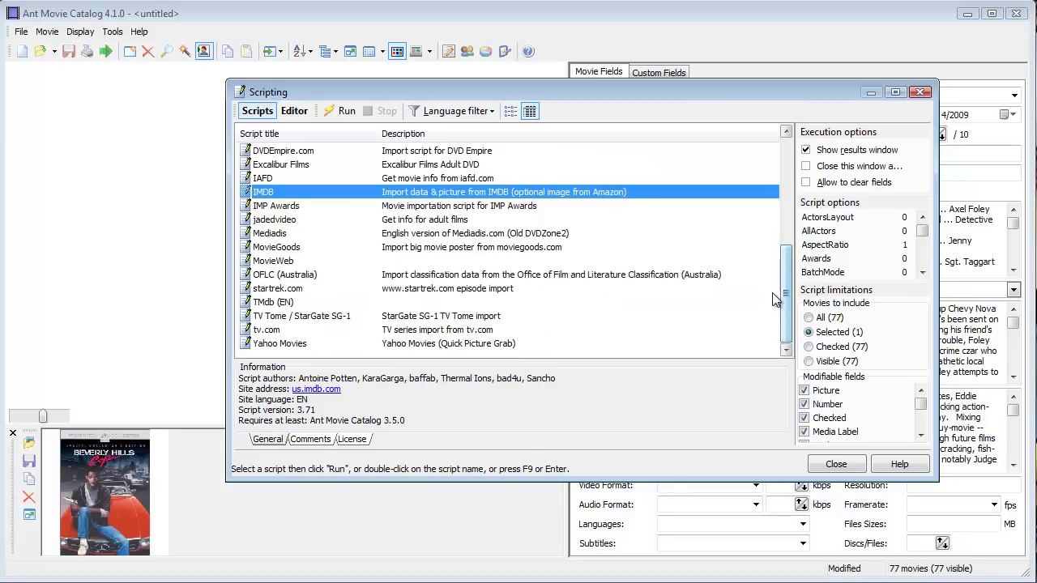
{"action": "left_click", "coordinate": [406, 253]}
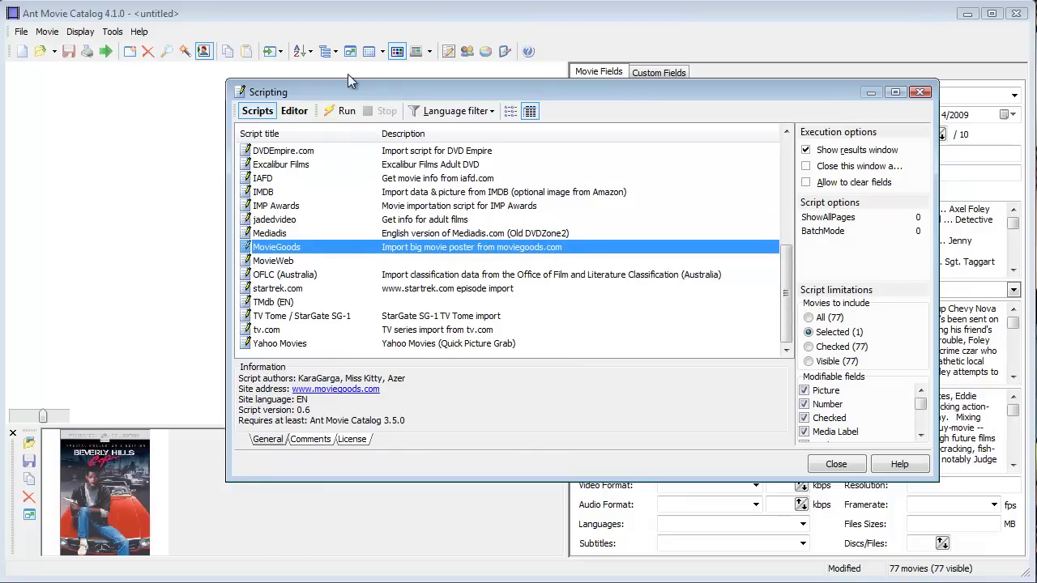
{"action": "left_click", "coordinate": [343, 112]}
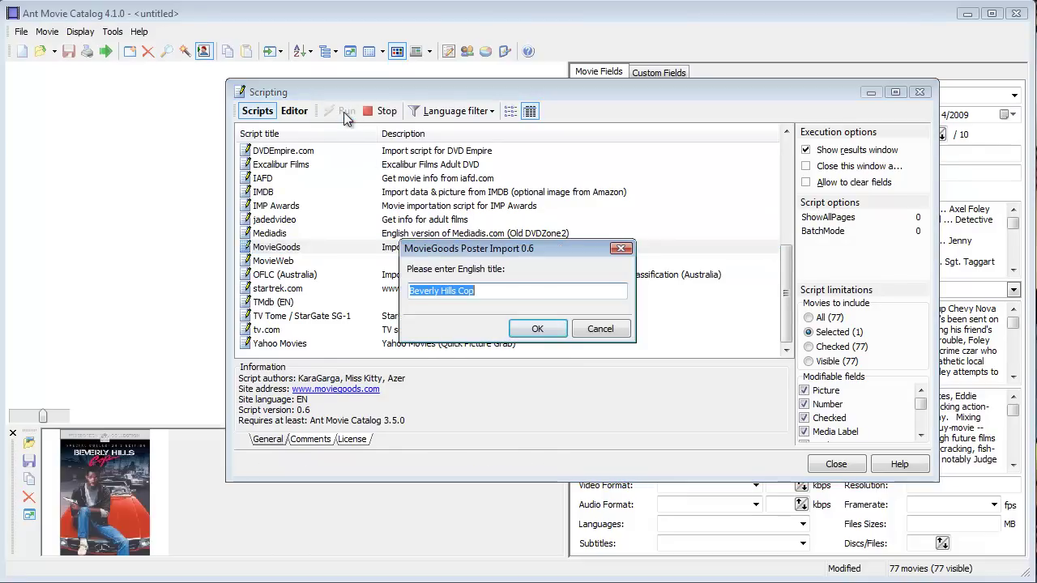
- Search MovieGoods for "Beverly Hills Cop" and choose the Beverly Hills Cop (1984) result
{"action": "left_click", "coordinate": [535, 328]}
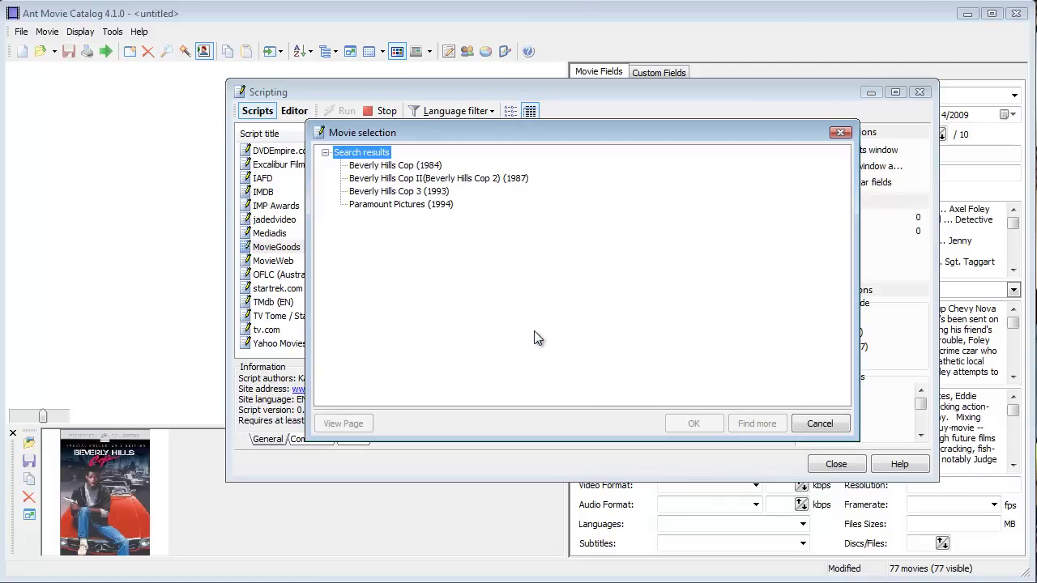
{"action": "left_click", "coordinate": [410, 166]}
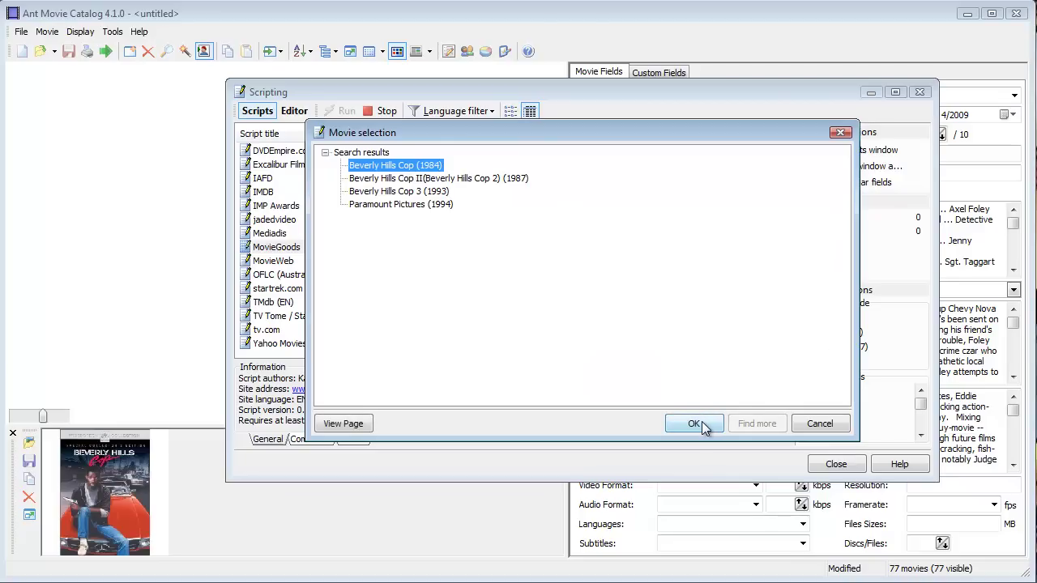
{"action": "left_click", "coordinate": [695, 424]}
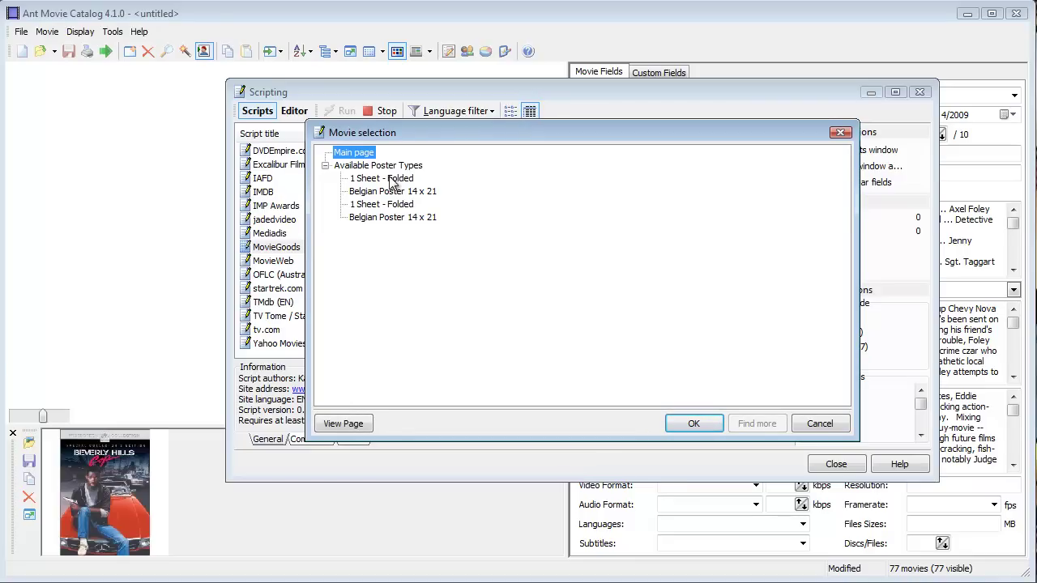
- Preview the first "1 Sheet - Folded" poster on its web page, return to the poster selection and import that poster
{"action": "left_click", "coordinate": [390, 178]}
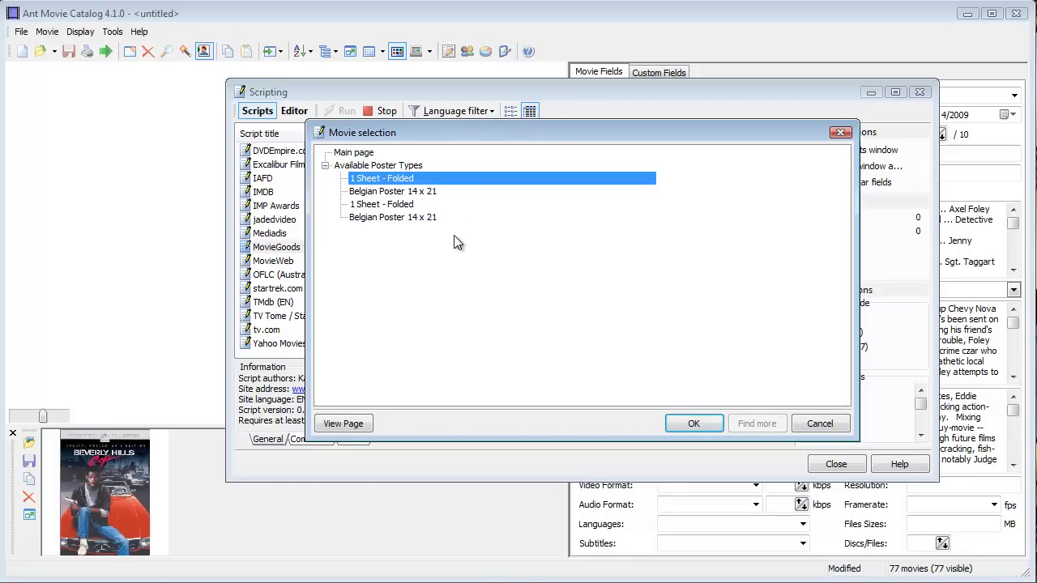
{"action": "left_click", "coordinate": [343, 423]}
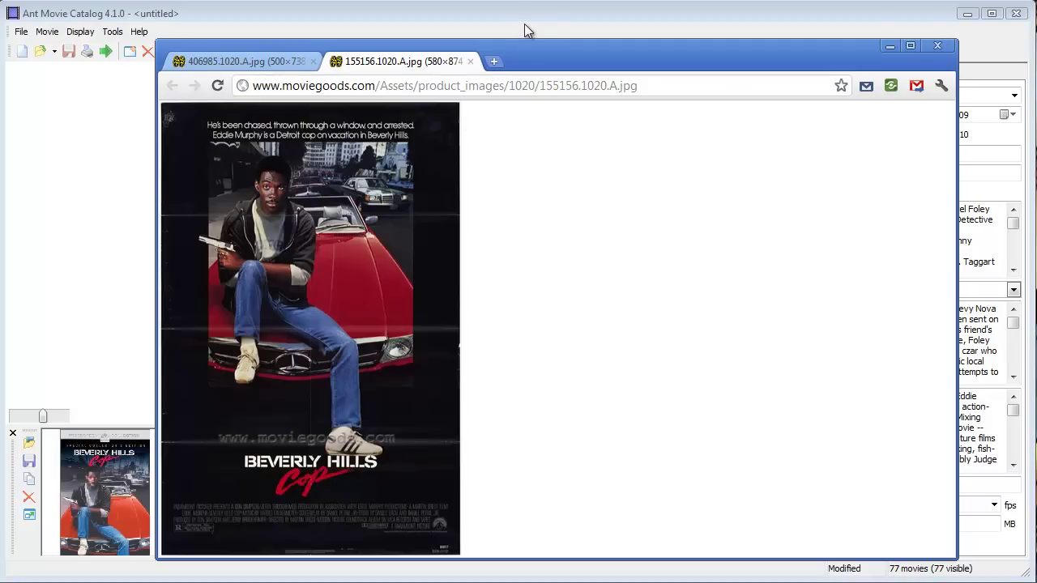
{"action": "left_click", "coordinate": [888, 46]}
{"action": "left_click", "coordinate": [412, 179]}
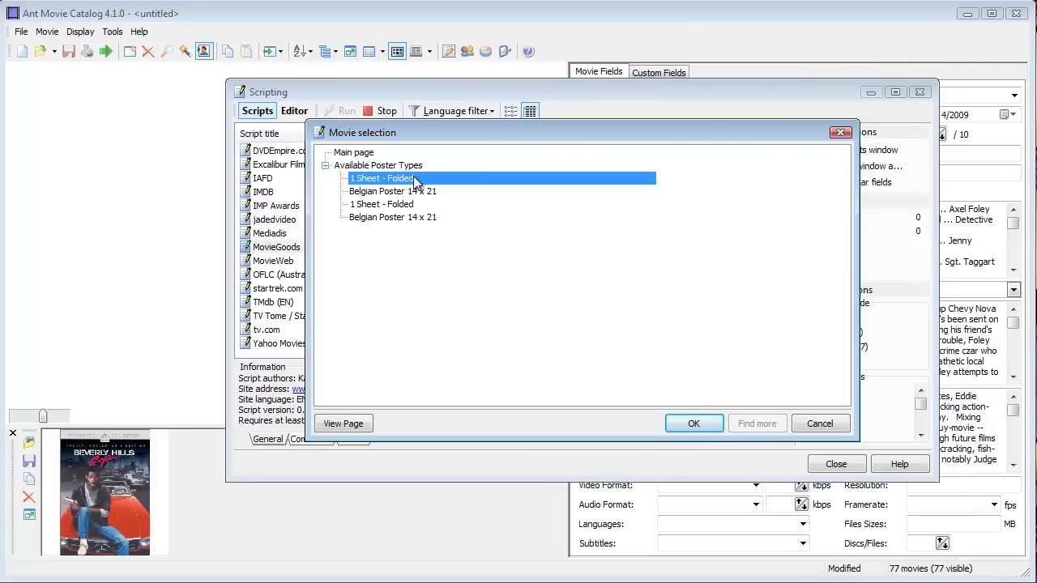
{"action": "left_click", "coordinate": [693, 423]}
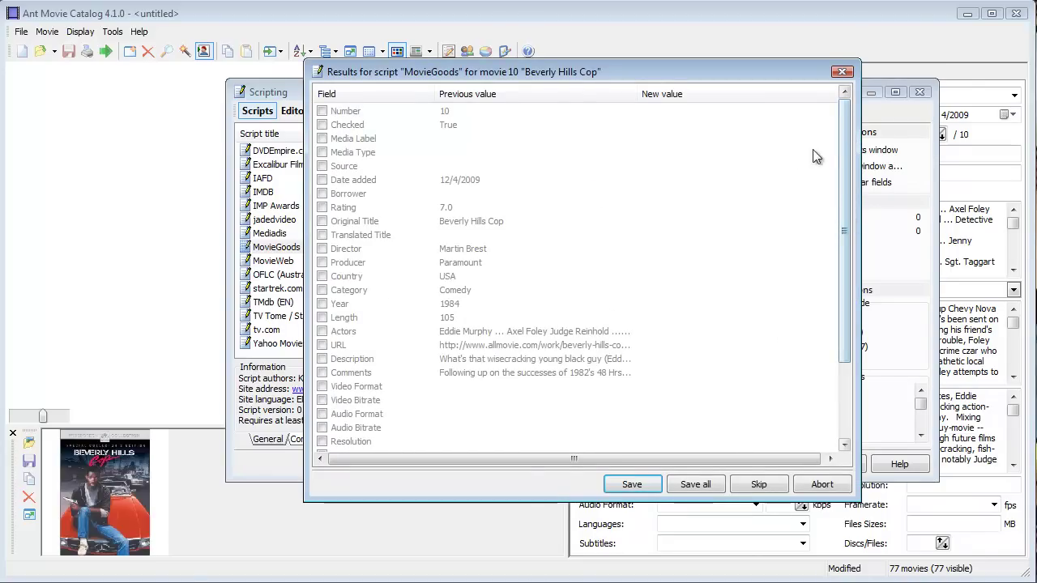
- Compare the previous and new Beverly Hills Cop pictures, save the script results and close the scripting window
{"action": "left_click_drag", "start_coordinate": [845, 142], "coordinate": [846, 155]}
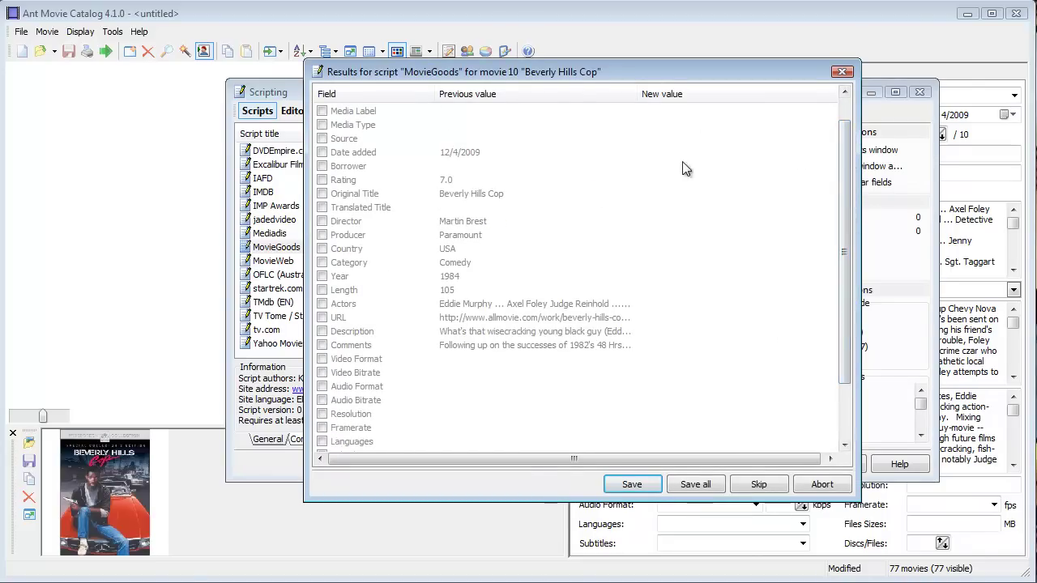
{"action": "left_click_drag", "start_coordinate": [846, 210], "coordinate": [845, 267]}
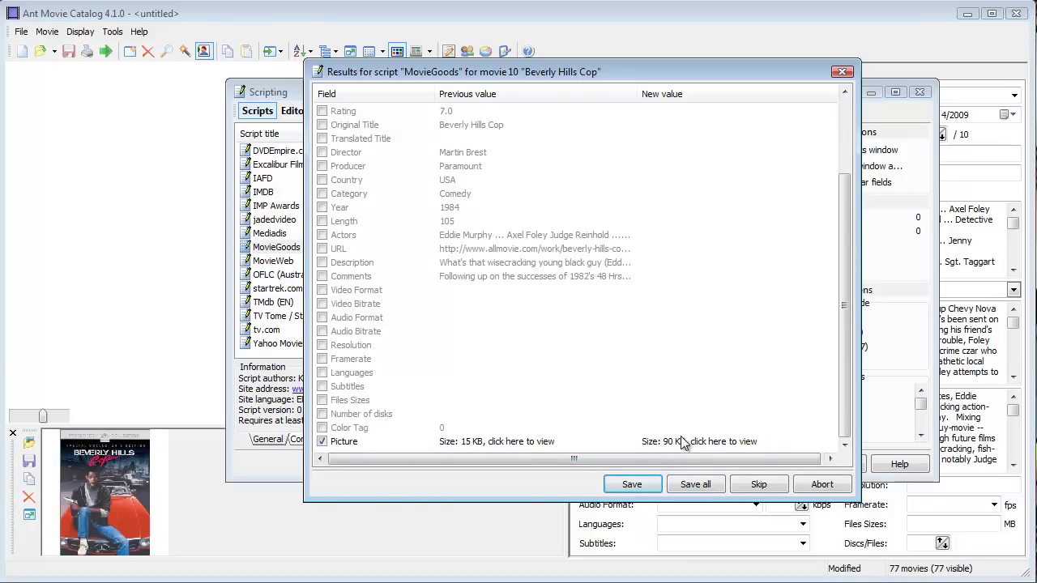
{"action": "left_click", "coordinate": [512, 443]}
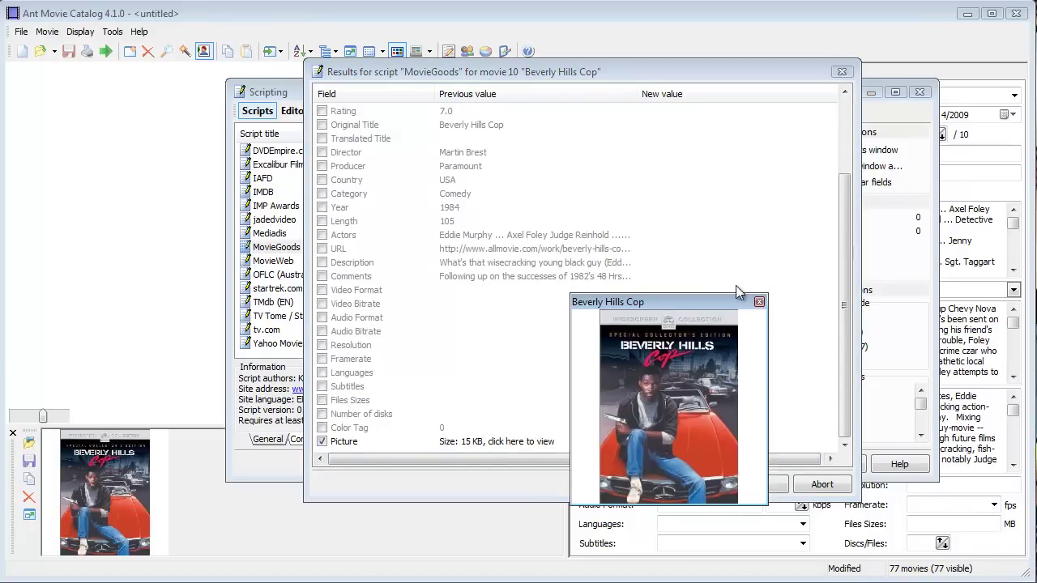
{"action": "left_click", "coordinate": [759, 302]}
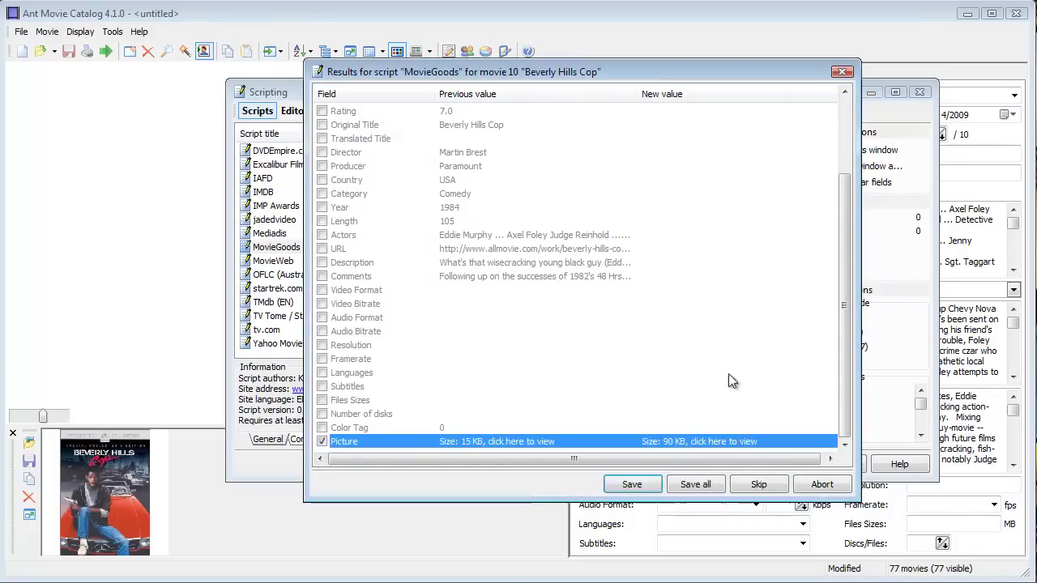
{"action": "left_click", "coordinate": [705, 443]}
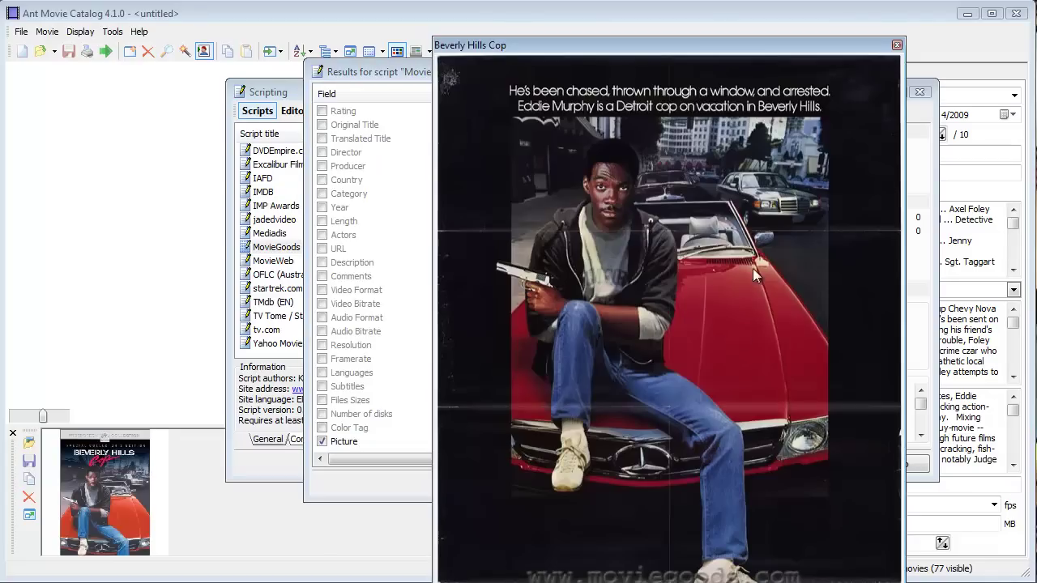
{"action": "left_click", "coordinate": [897, 45]}
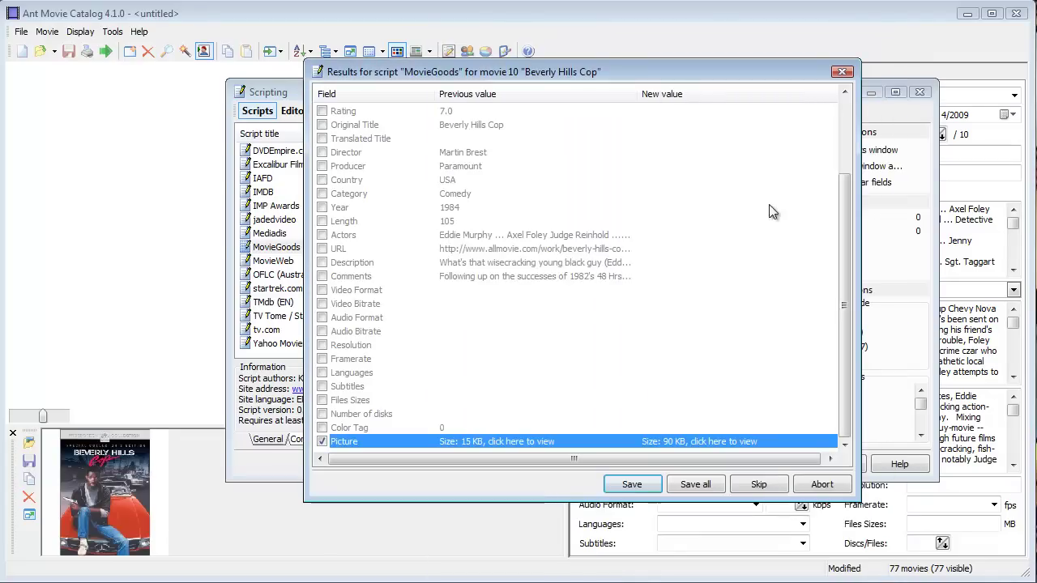
{"action": "left_click", "coordinate": [632, 485]}
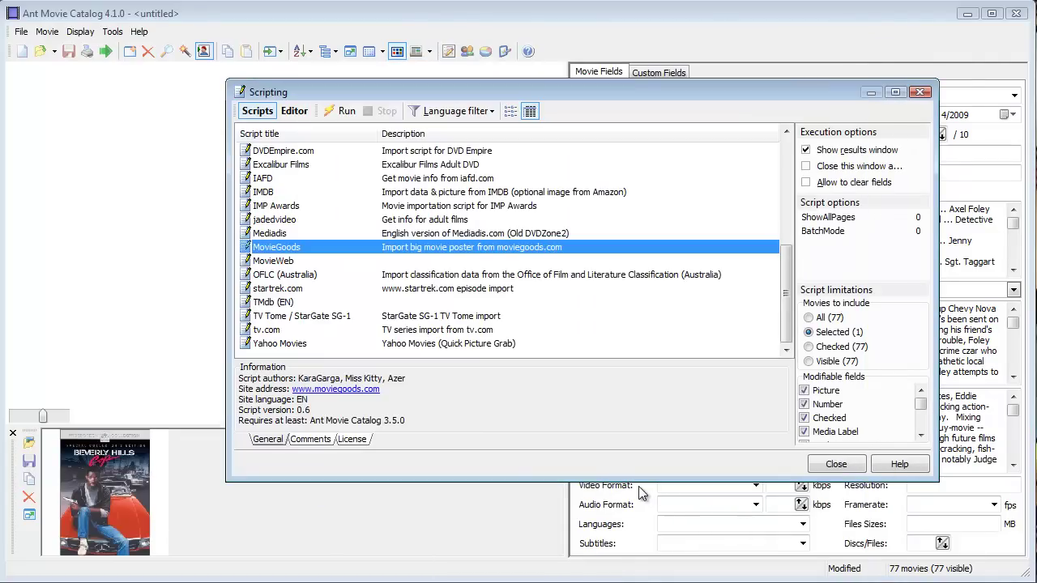
{"action": "left_click", "coordinate": [847, 464]}
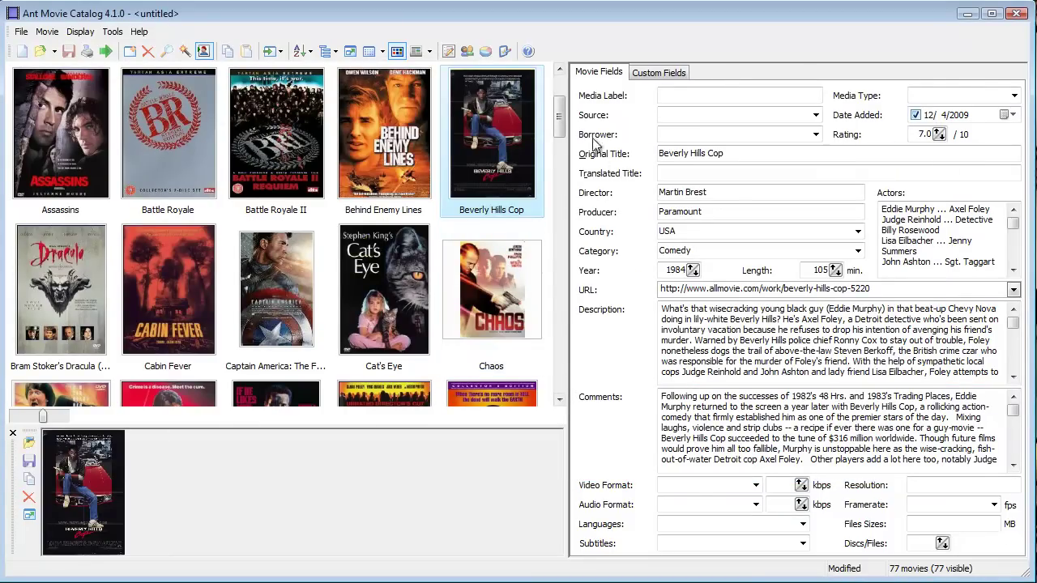
- Open the loans manager and review which movies each existing borrower has on loan
{"action": "left_click_drag", "start_coordinate": [561, 123], "coordinate": [560, 94]}
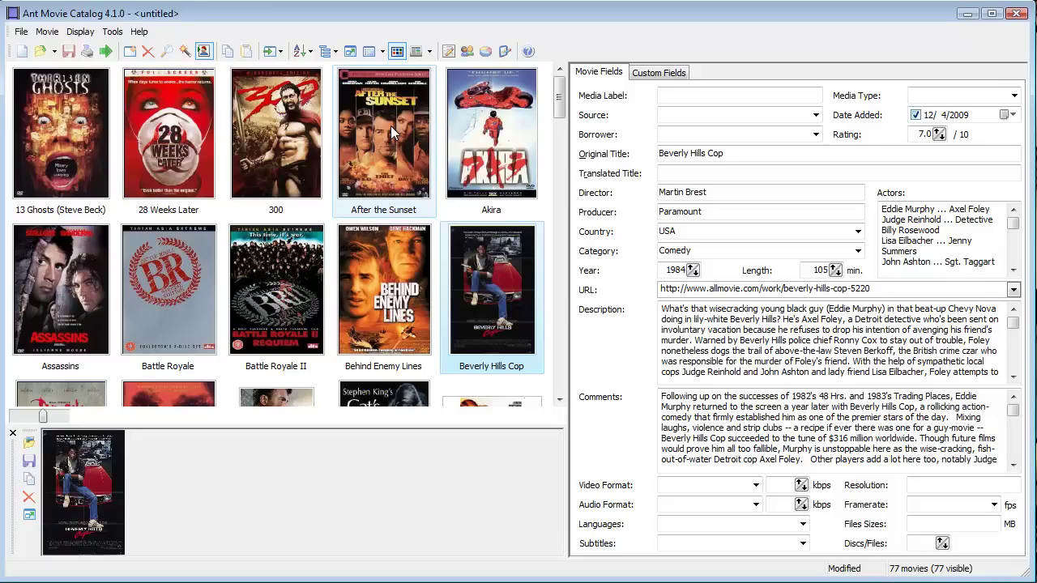
{"action": "left_click", "coordinate": [467, 51]}
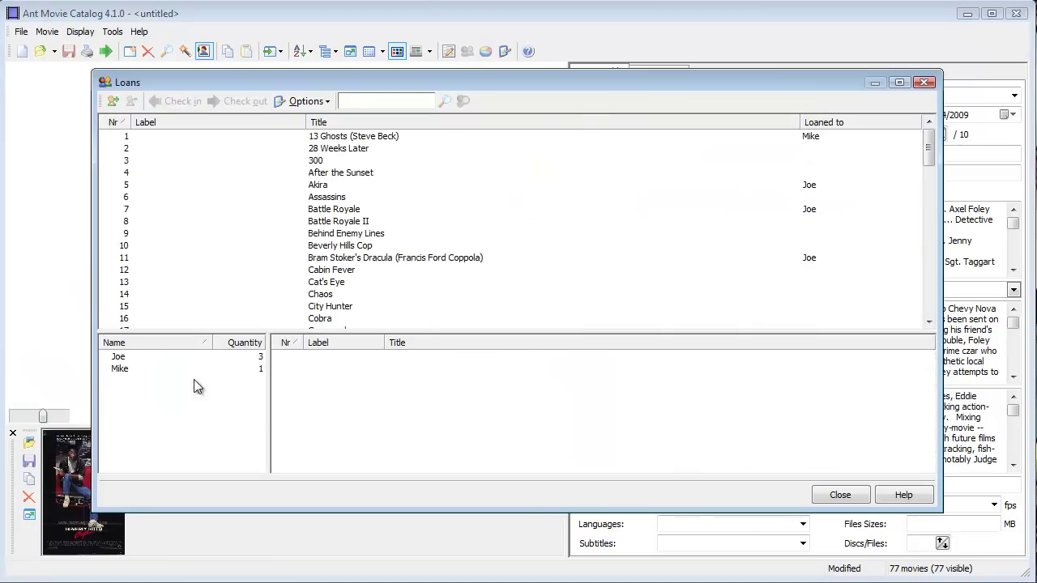
{"action": "left_click", "coordinate": [154, 358]}
{"action": "left_click", "coordinate": [154, 368]}
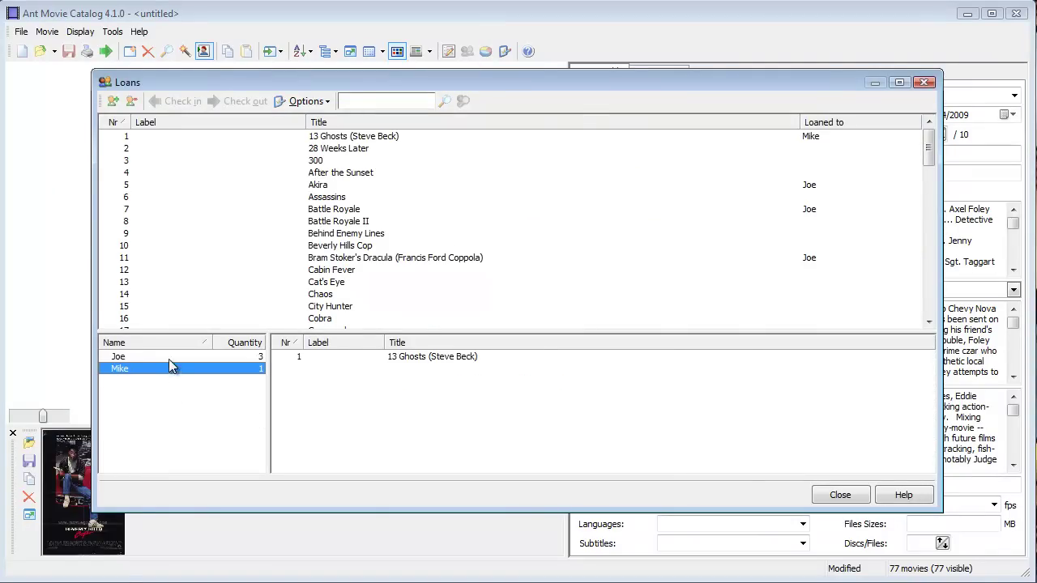
{"action": "left_click", "coordinate": [169, 359]}
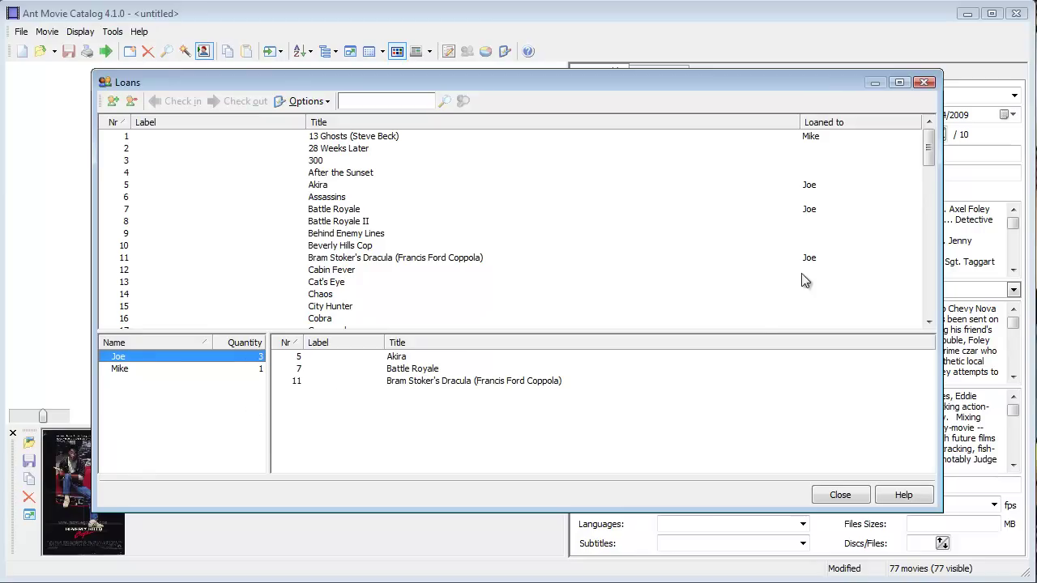
{"action": "left_click", "coordinate": [825, 137]}
{"action": "left_click", "coordinate": [818, 192]}
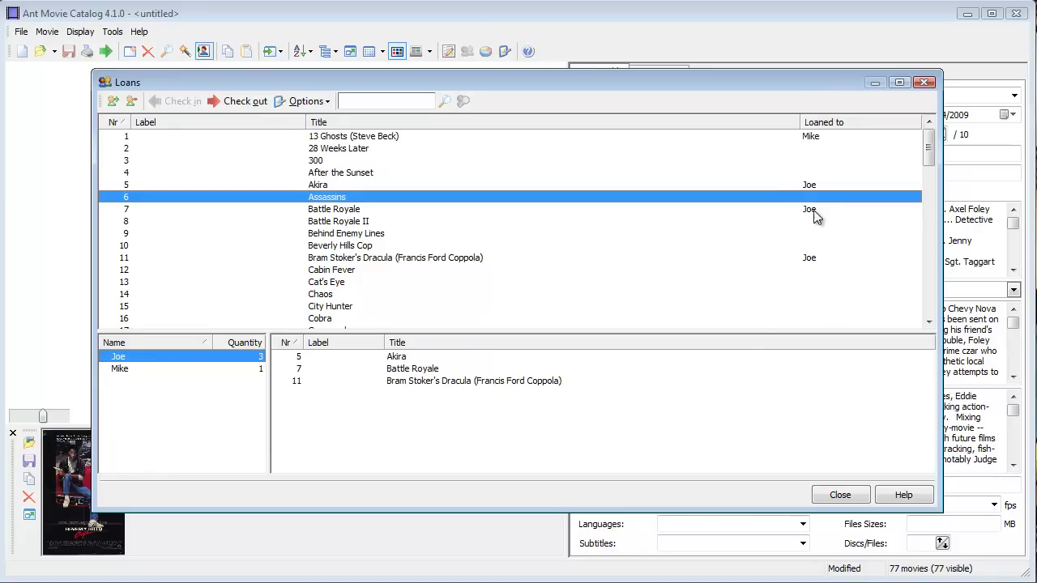
{"action": "left_click", "coordinate": [814, 209]}
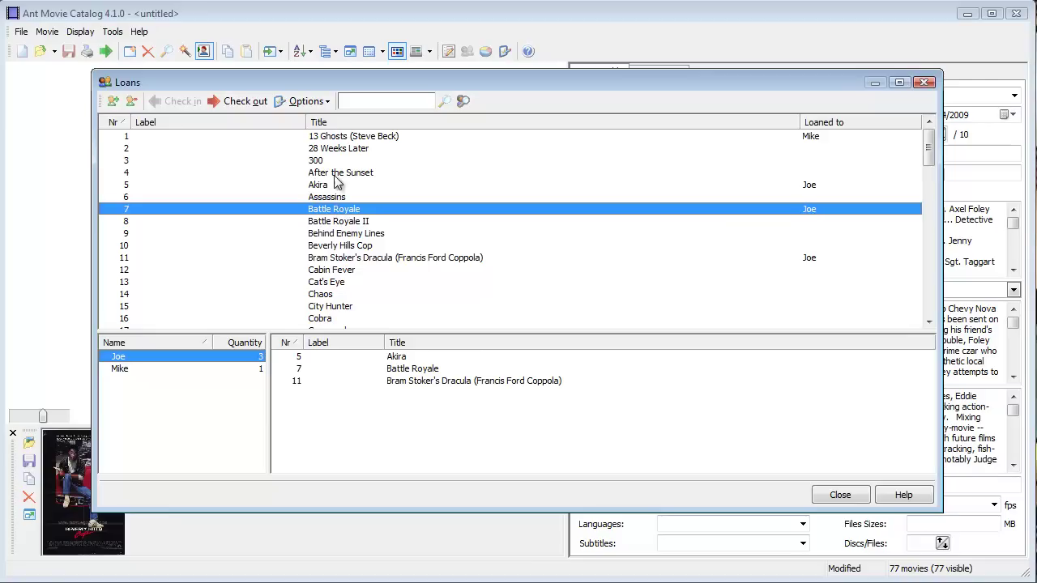
- Add a new borrower to the loans manager, entering the borrower's first name
{"action": "left_click", "coordinate": [112, 101]}
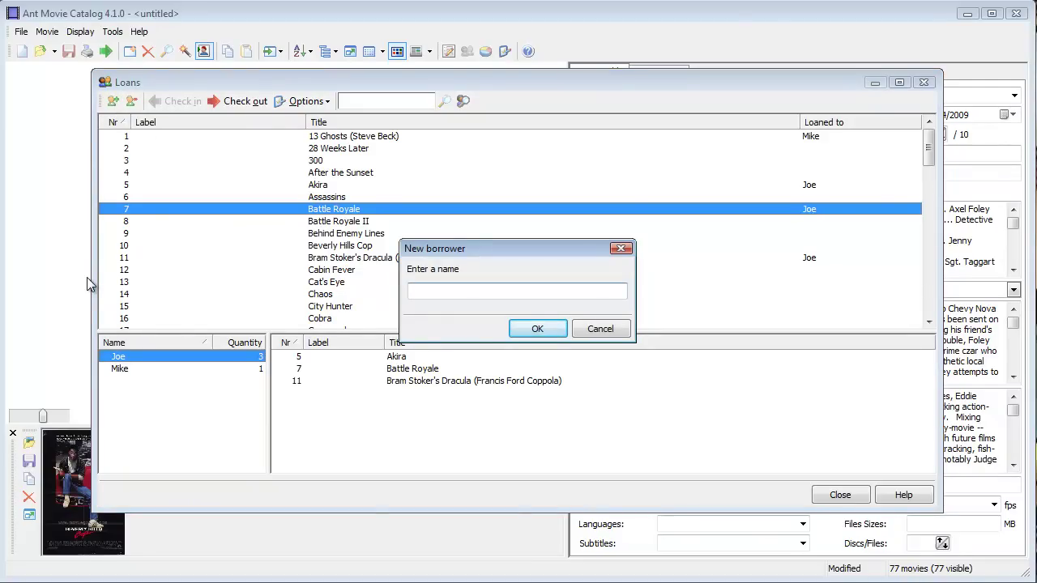
{"action": "type", "text": "Hank"}
{"action": "key", "text": "Return"}
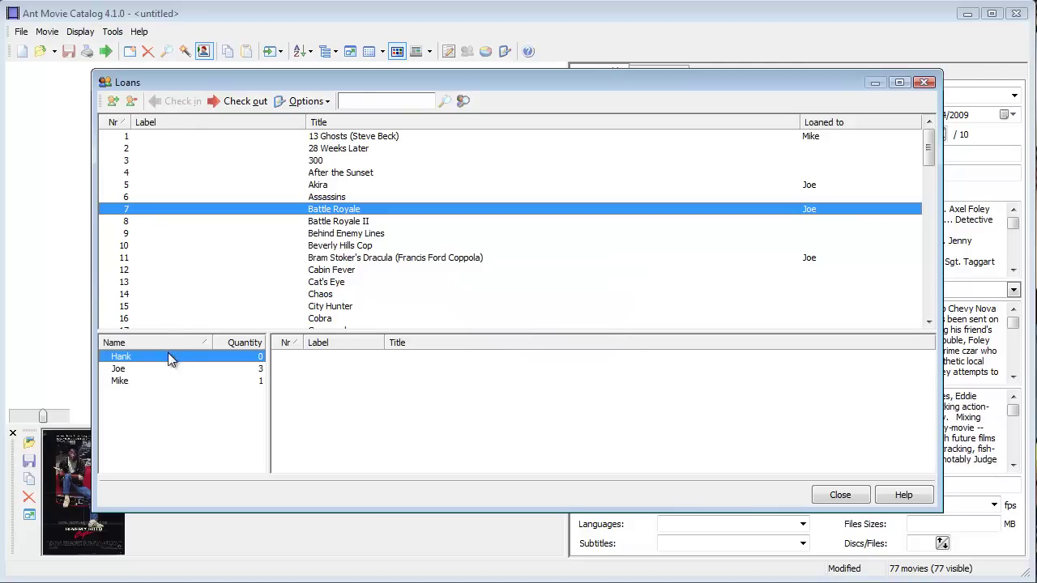
- Check out Behind Enemy Lines and Cabin Fever to the new borrower, and close the loans manager
{"action": "left_click", "coordinate": [354, 235]}
{"action": "left_click", "coordinate": [245, 101]}
{"action": "left_click", "coordinate": [327, 270]}
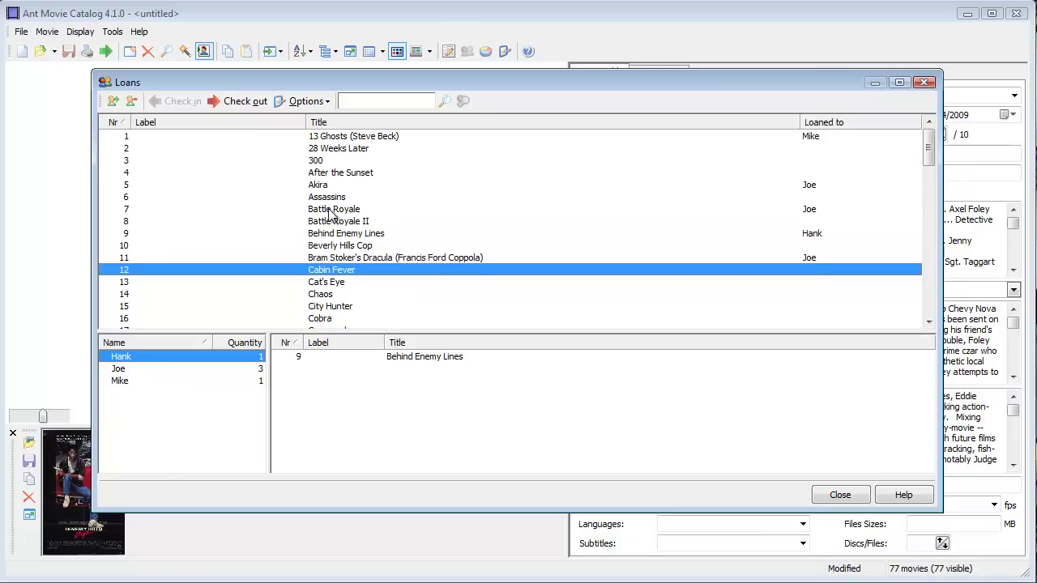
{"action": "left_click", "coordinate": [241, 101]}
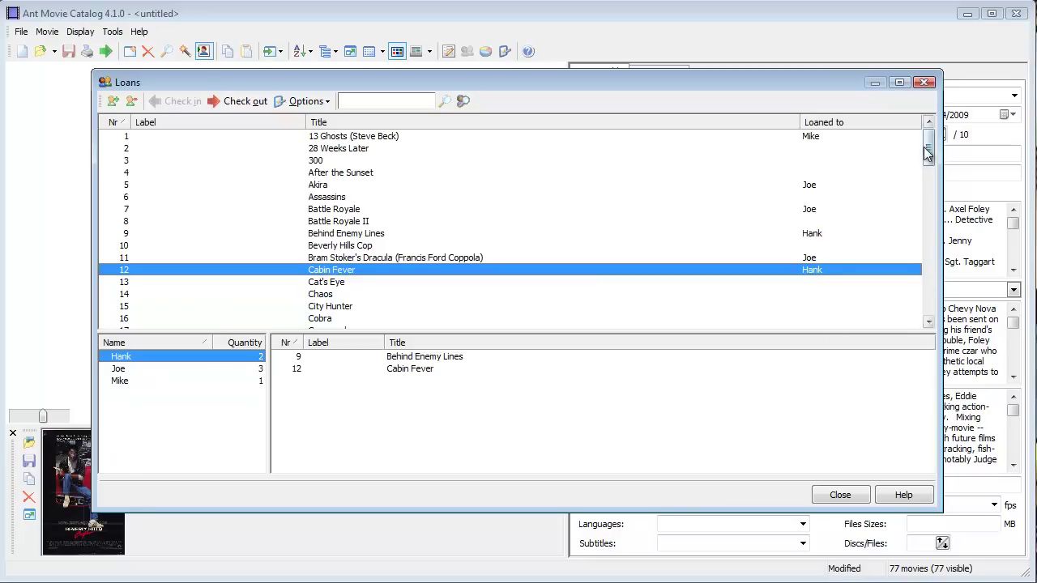
{"action": "left_click_drag", "start_coordinate": [934, 158], "coordinate": [842, 132]}
{"action": "left_click", "coordinate": [840, 495]}
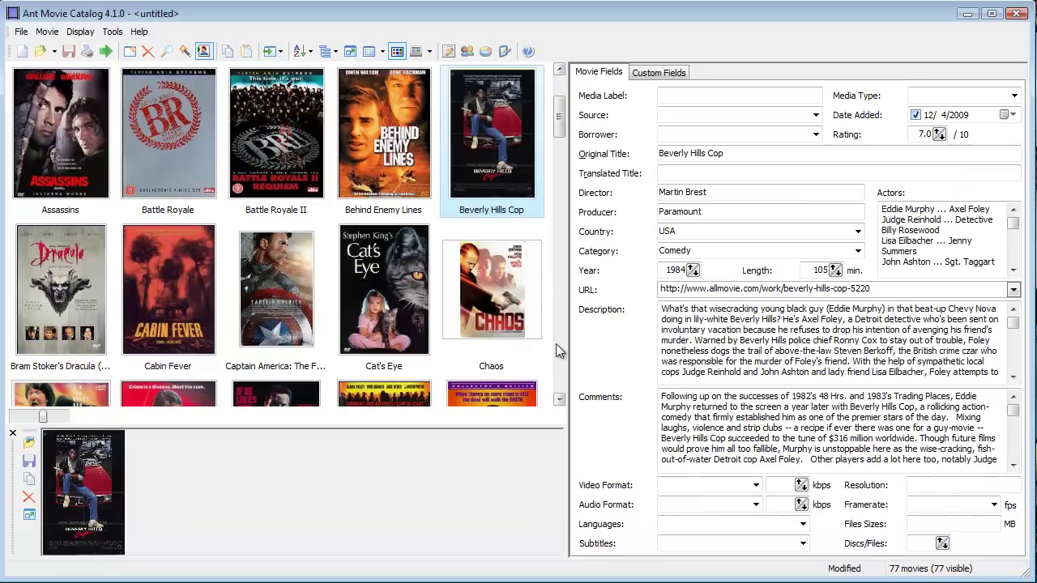
- Open the collection statistics, view the Directors, Subtitles and Languages charts, and close the statistics
{"action": "left_click", "coordinate": [485, 51]}
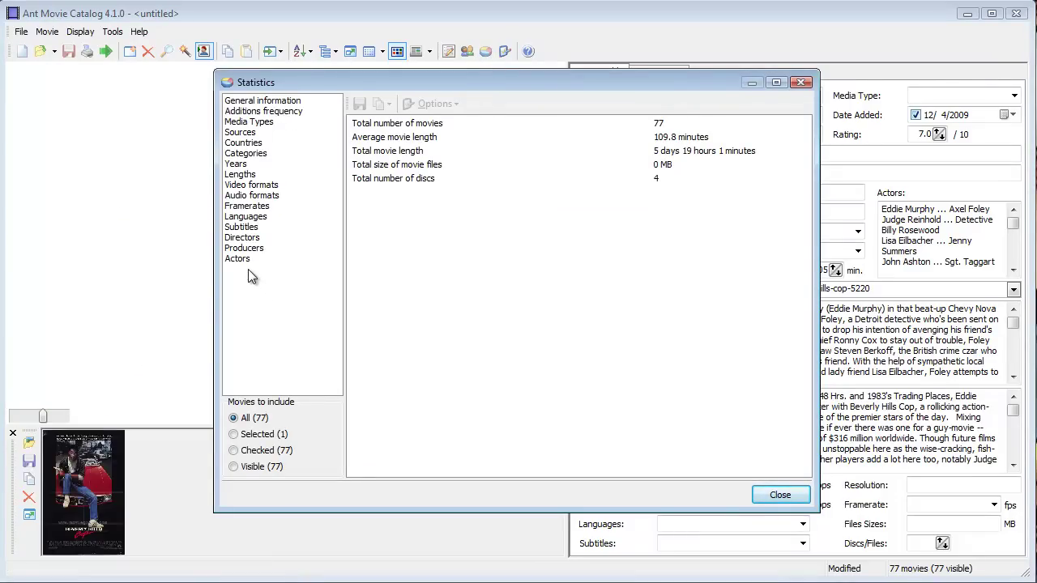
{"action": "left_click", "coordinate": [248, 237]}
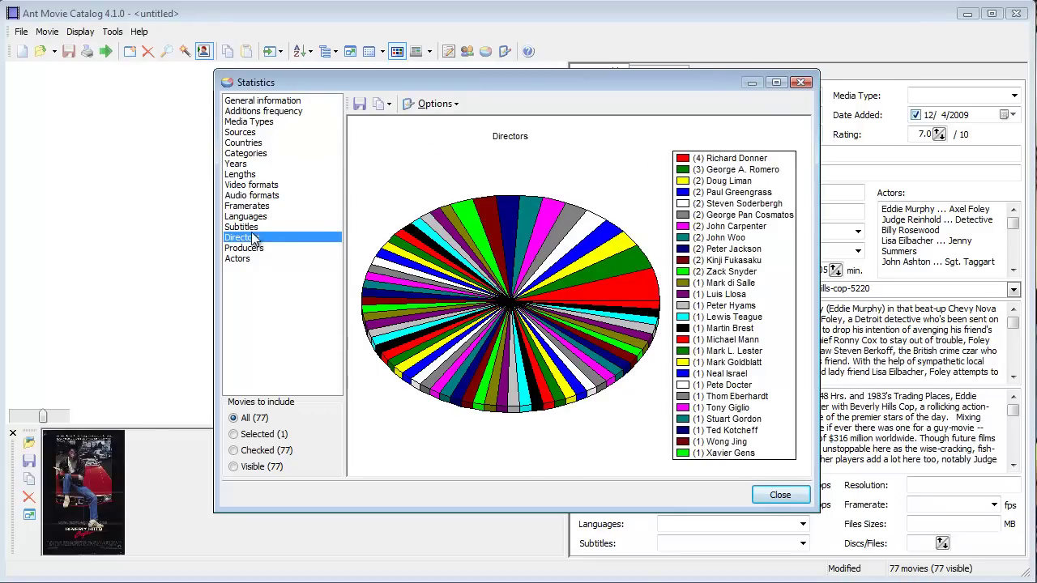
{"action": "left_click", "coordinate": [246, 229]}
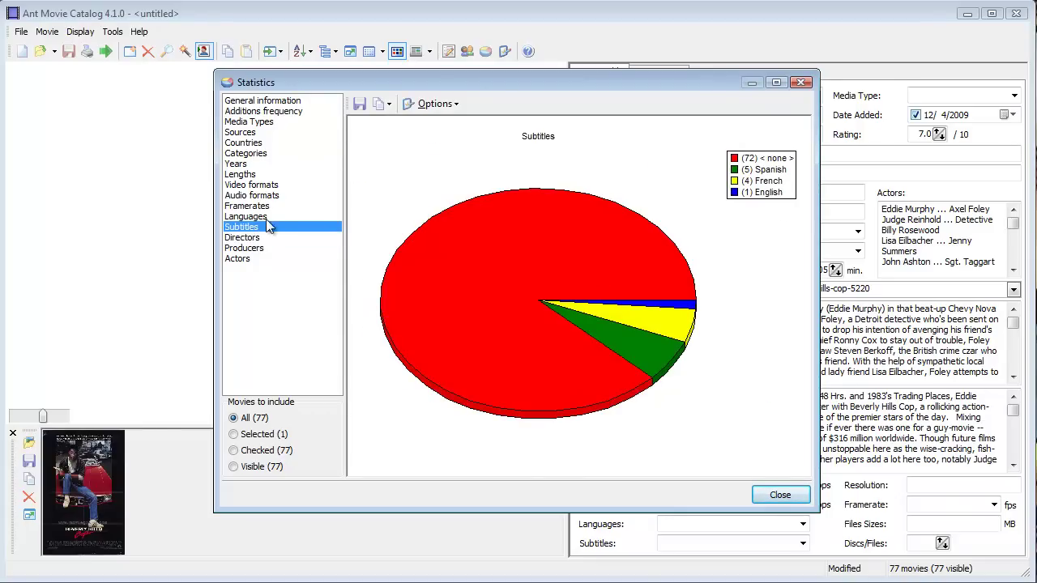
{"action": "left_click", "coordinate": [254, 219]}
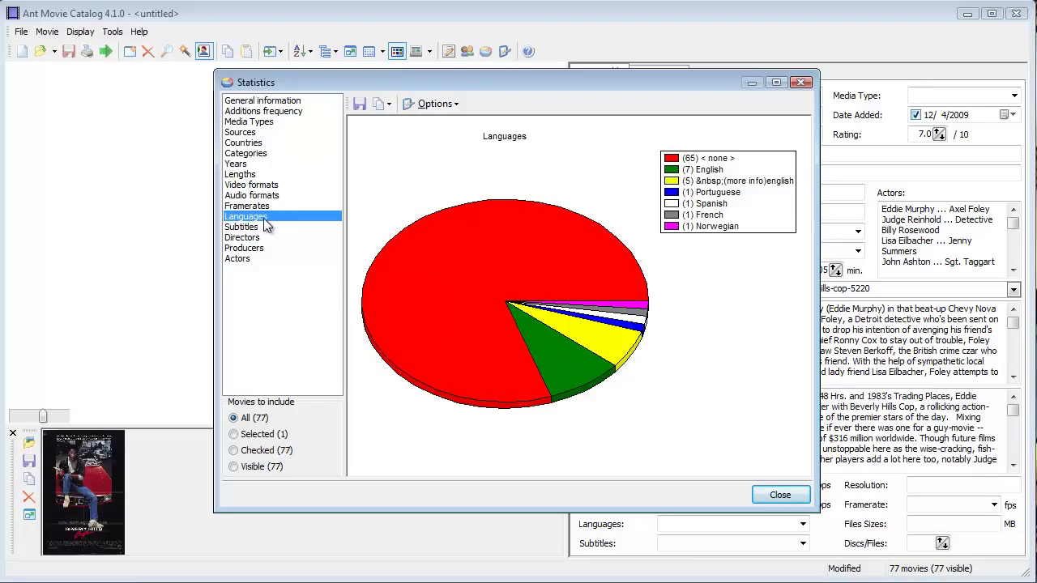
{"action": "left_click", "coordinate": [778, 495]}
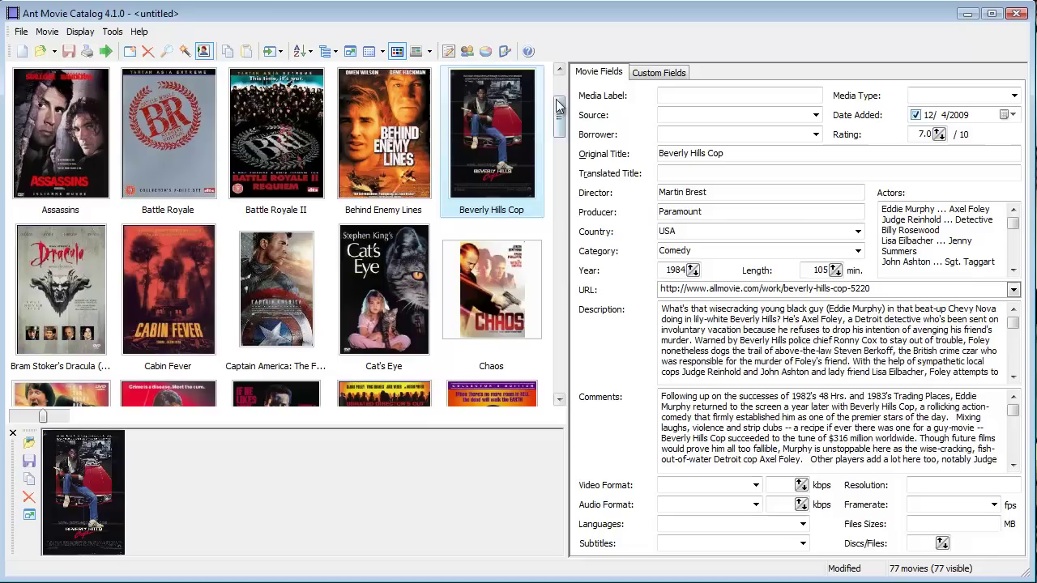
- Group the movie list by the Category movie field
{"action": "scroll", "coordinate": [558, 109], "scroll_direction": "up", "scroll_amount": 1}
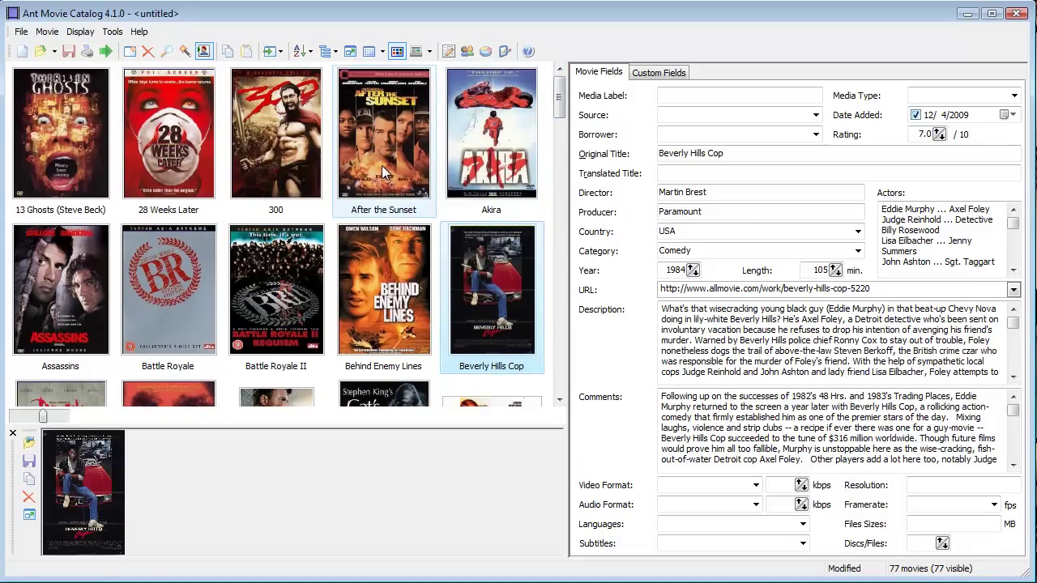
{"action": "left_click", "coordinate": [335, 53]}
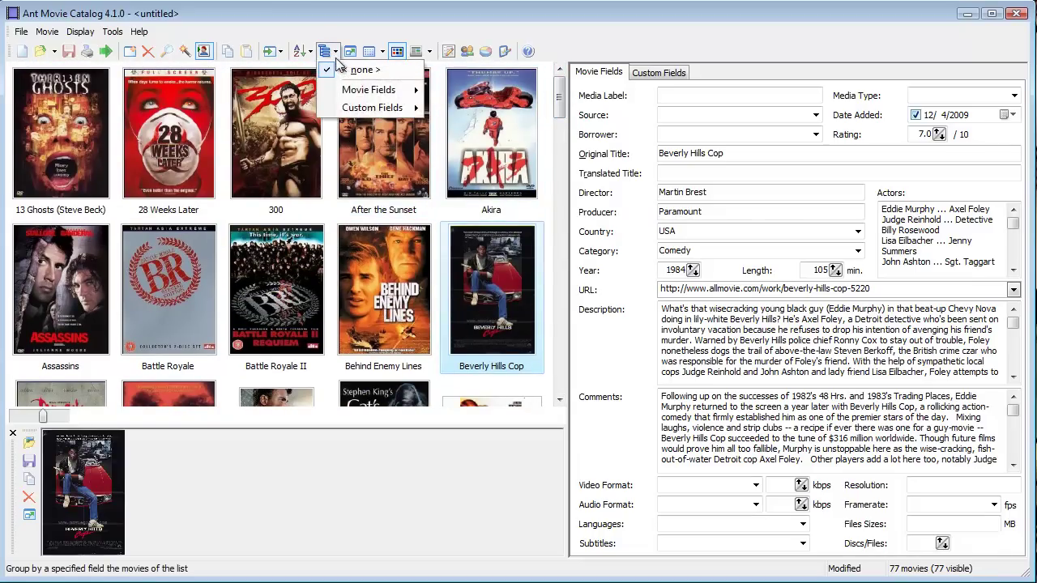
{"action": "mouse_move", "coordinate": [389, 91]}
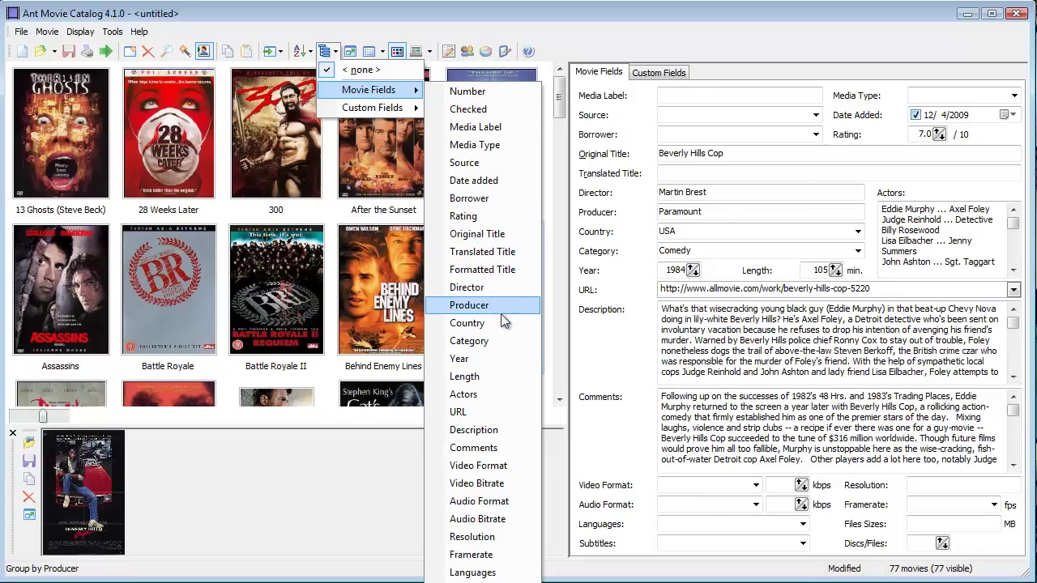
{"action": "left_click", "coordinate": [497, 341]}
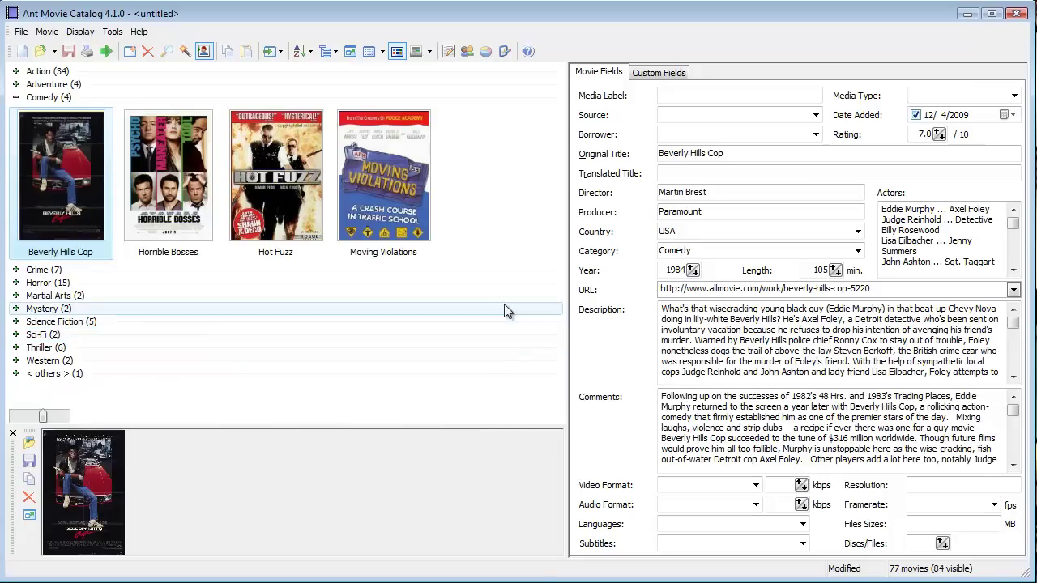
- Collapse the Comedy group, and briefly expand and collapse the Action, Comedy and Horror groups to look at their movies
{"action": "left_click", "coordinate": [16, 97]}
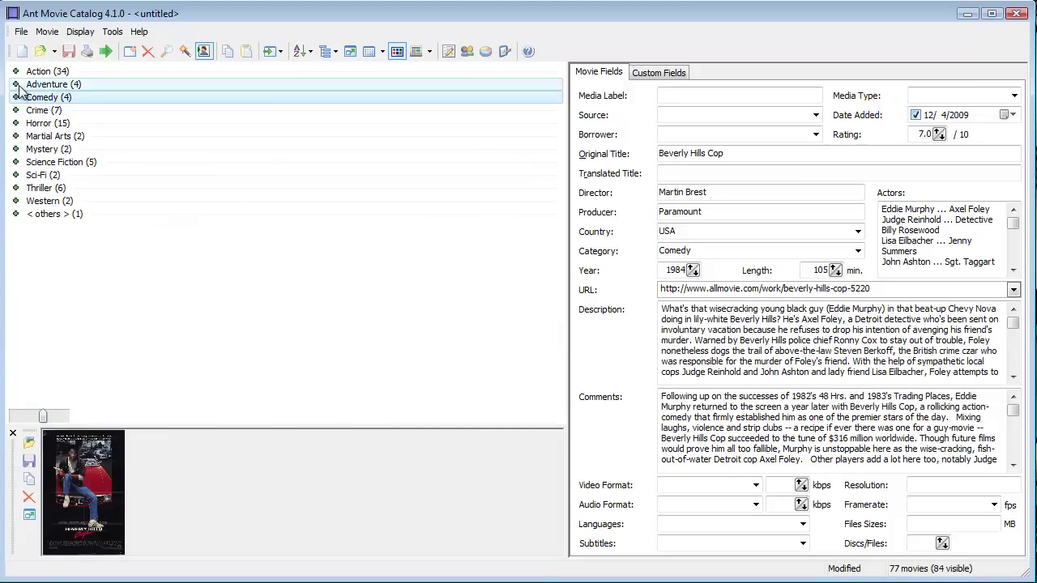
{"action": "left_click", "coordinate": [15, 72]}
{"action": "left_click", "coordinate": [16, 71]}
{"action": "left_click", "coordinate": [15, 97]}
{"action": "left_click", "coordinate": [16, 97]}
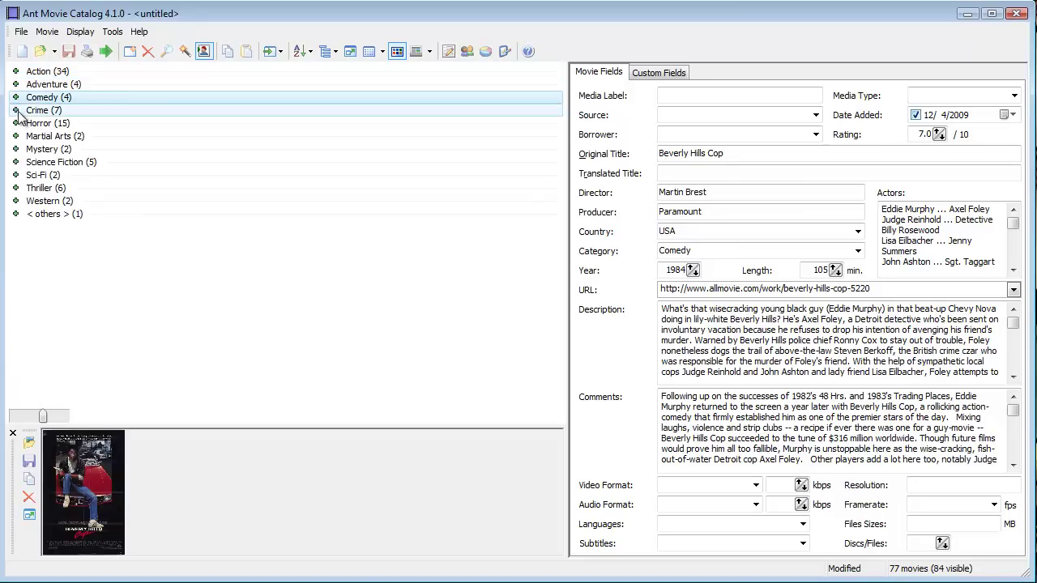
{"action": "left_click", "coordinate": [15, 124]}
{"action": "left_click", "coordinate": [15, 123]}
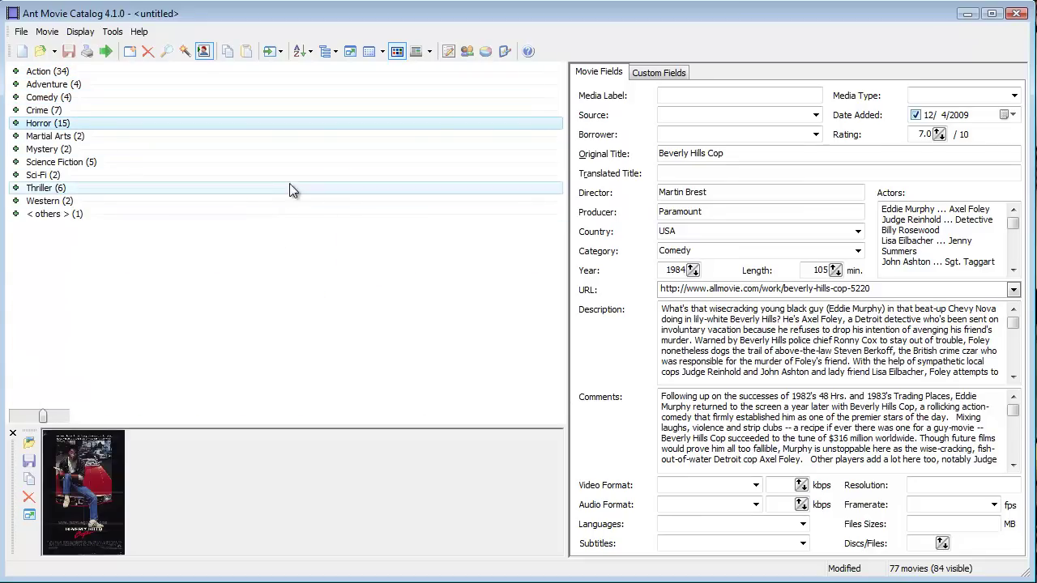
- View the category choices available for Beverly Hills Cop and close the list without choosing another one
{"action": "left_click", "coordinate": [739, 251]}
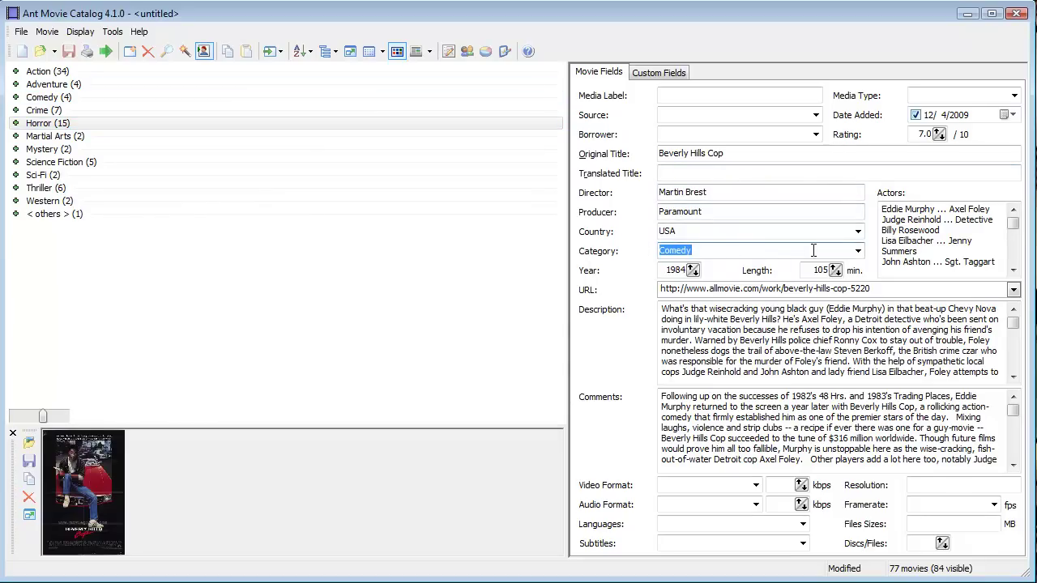
{"action": "left_click", "coordinate": [857, 253]}
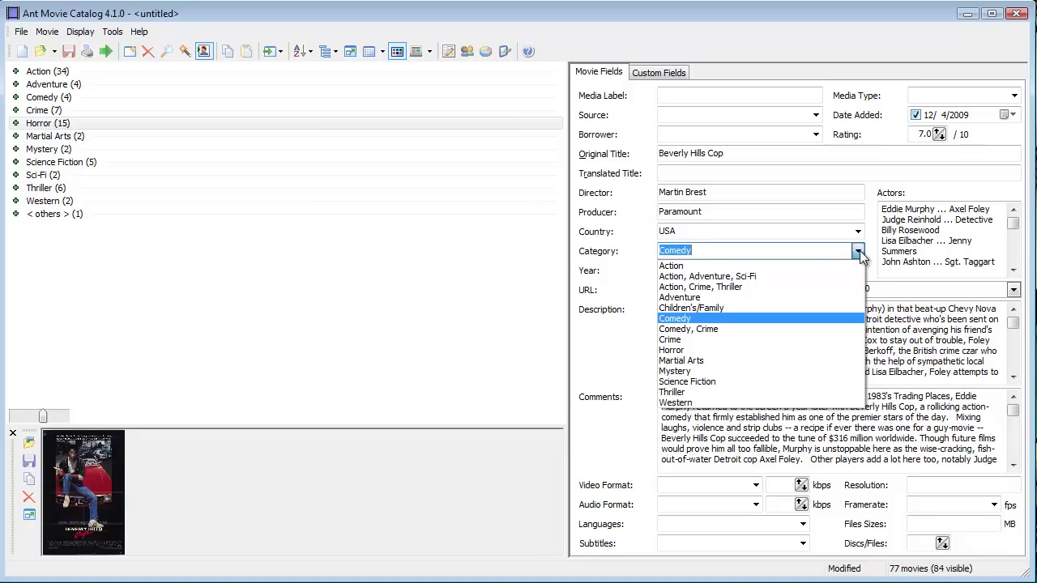
{"action": "left_click", "coordinate": [857, 252]}
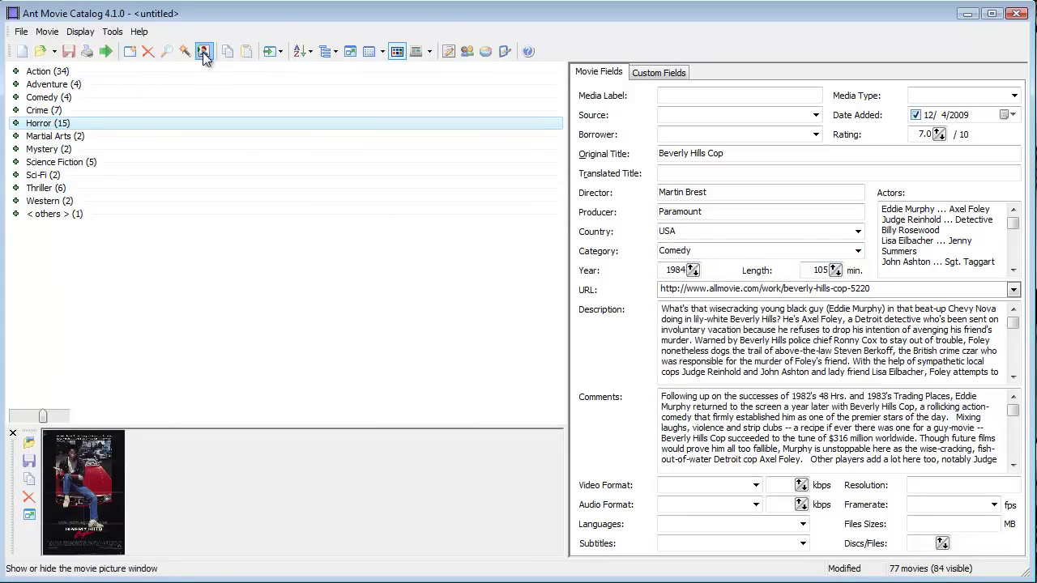
- Remove the grouping from the movie list so all posters are listed together
{"action": "left_click", "coordinate": [325, 51]}
{"action": "left_click", "coordinate": [347, 73]}
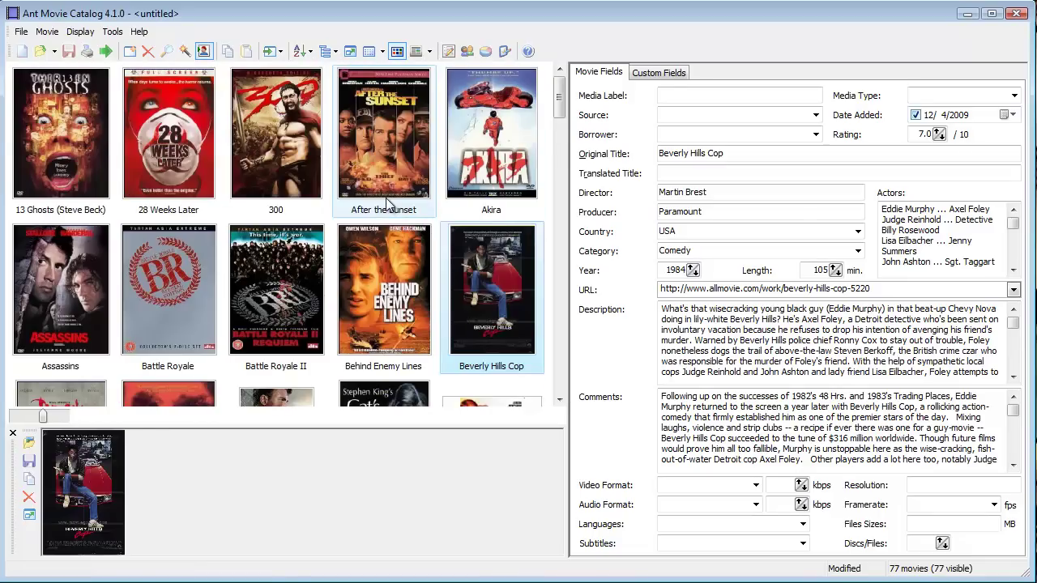